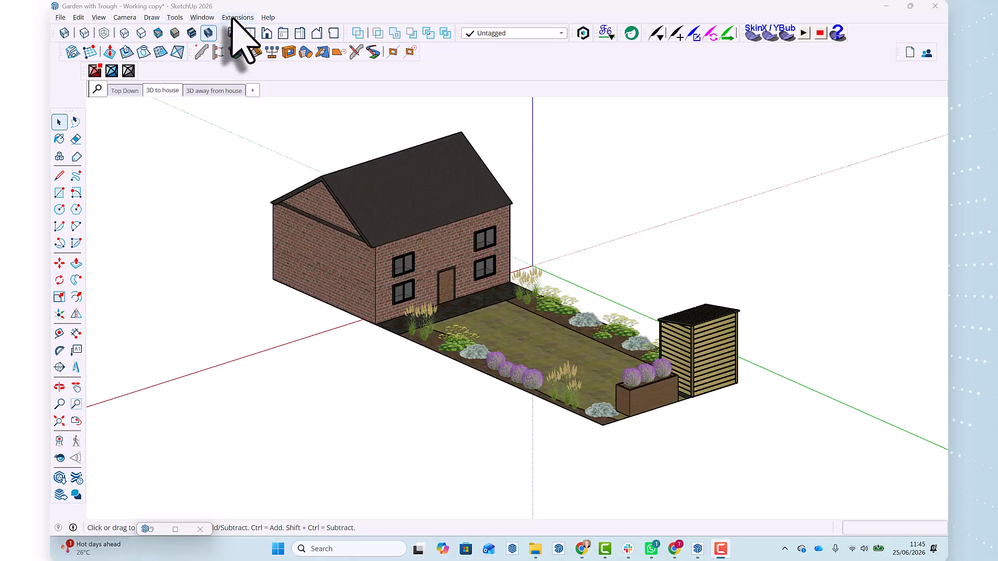
- Generate an AI render with the prompt "Create a photorealistic image from the current scene set in an urban setting with shadows and soft lighting"
{"action": "left_click", "coordinate": [233, 19]}
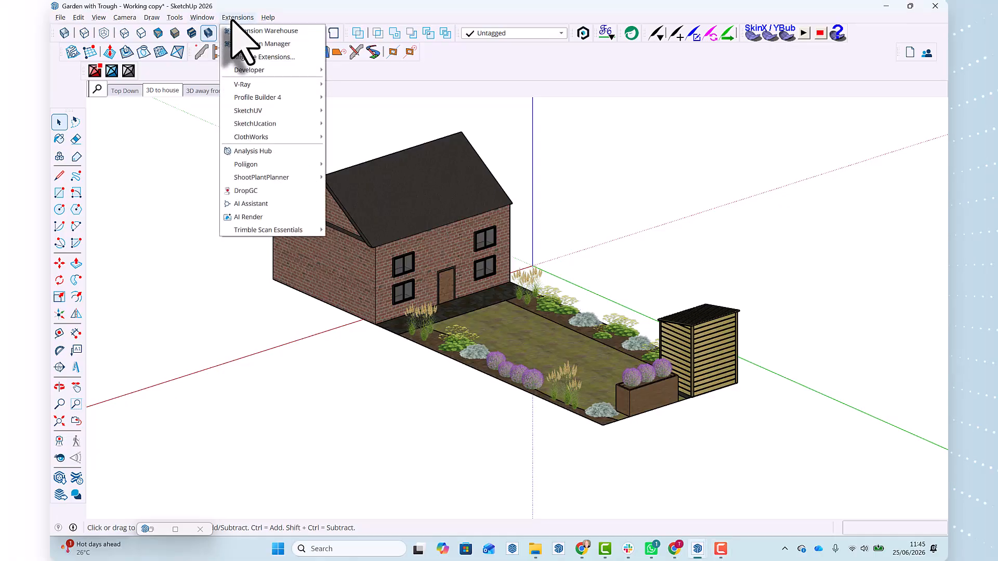
{"action": "left_click", "coordinate": [249, 217]}
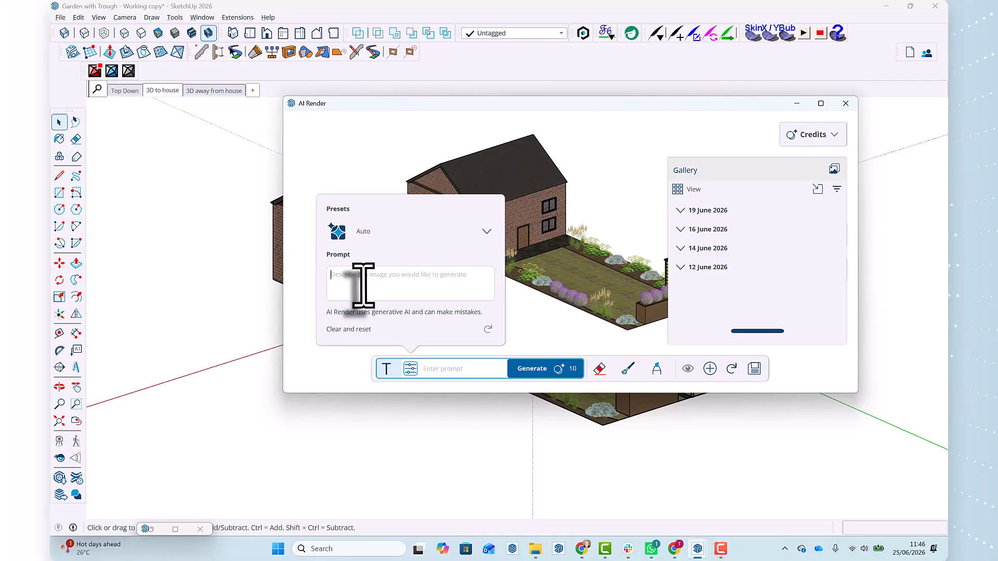
{"action": "type", "text": "Create a photorealis"}
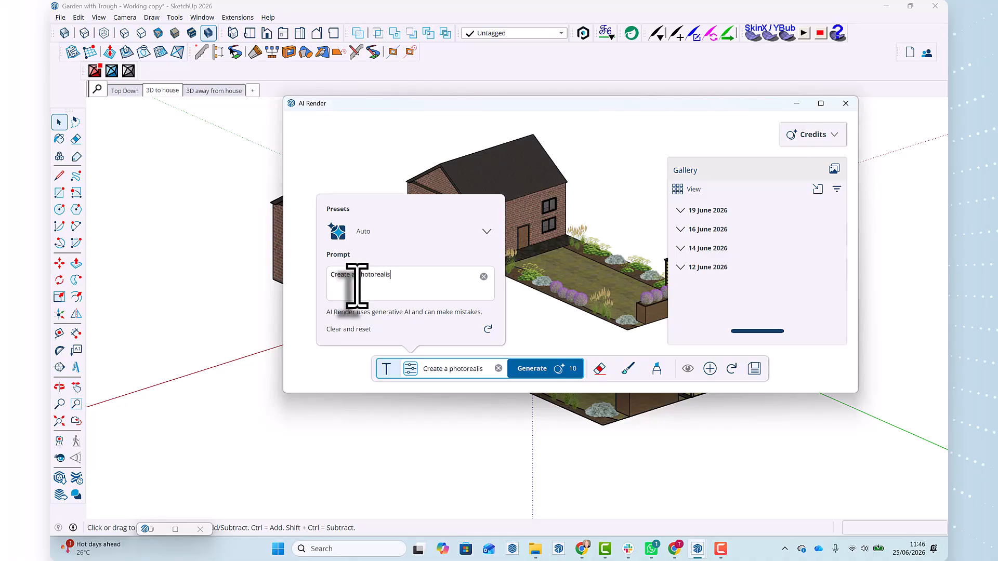
{"action": "type", "text": "tic image from the current scene"}
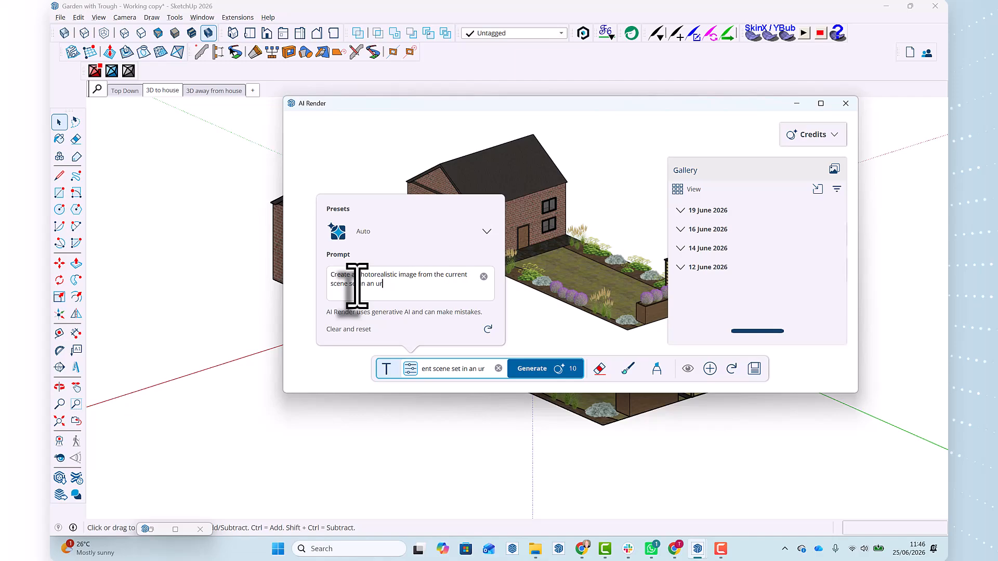
{"action": "type", "text": "set in an urban setting with shadows"}
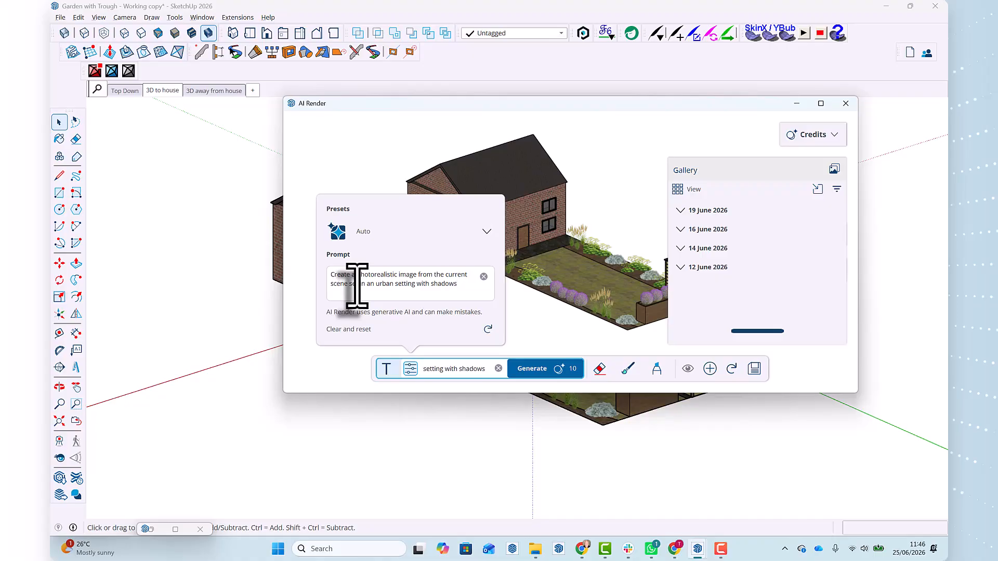
{"action": "type", "text": " and soft lighting"}
{"action": "left_click", "coordinate": [536, 369]}
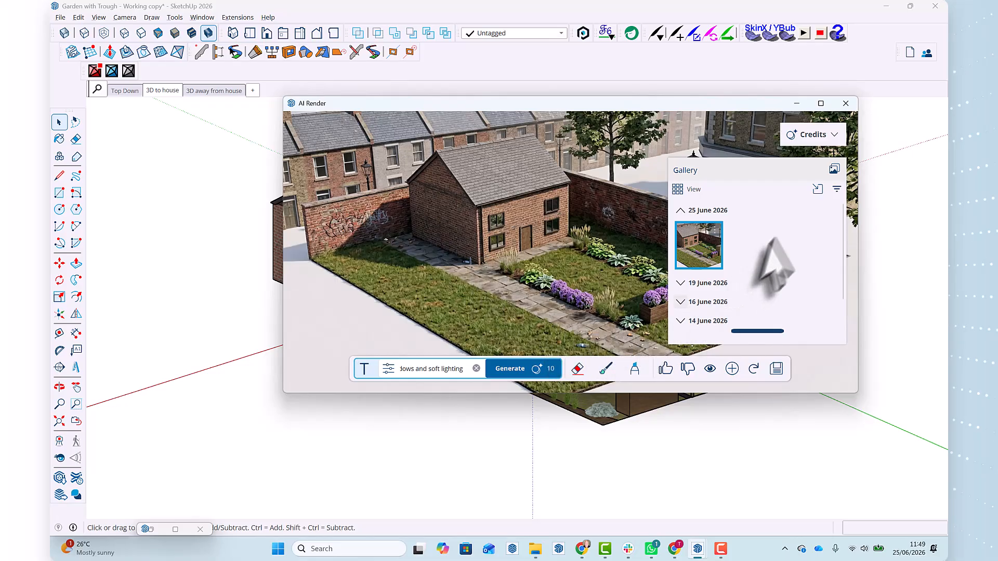
- Maximise the AI Render window, add the generated image to the model as a scene, and return to the model
{"action": "left_click", "coordinate": [817, 188]}
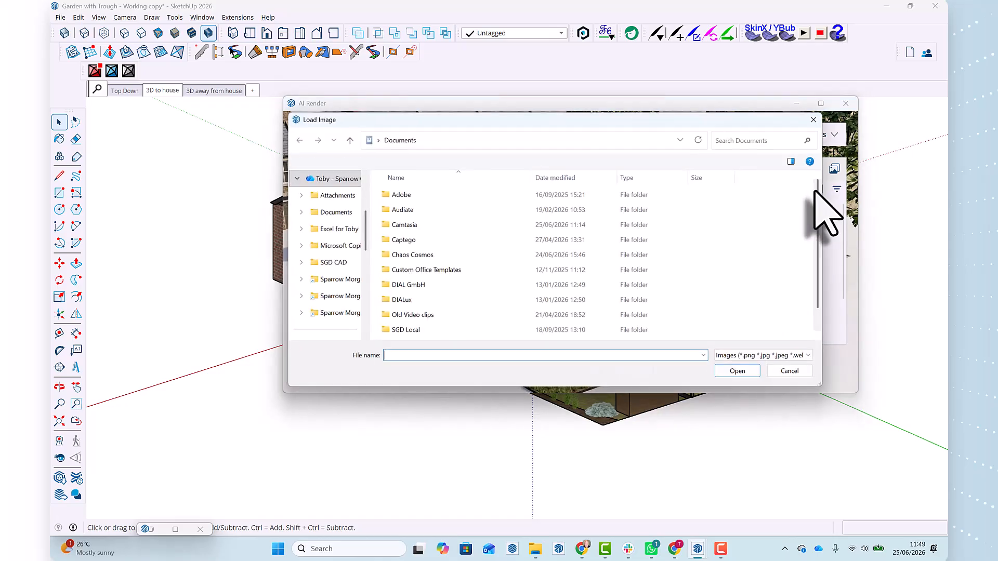
{"action": "left_click", "coordinate": [814, 119]}
{"action": "key", "text": "super+Up"}
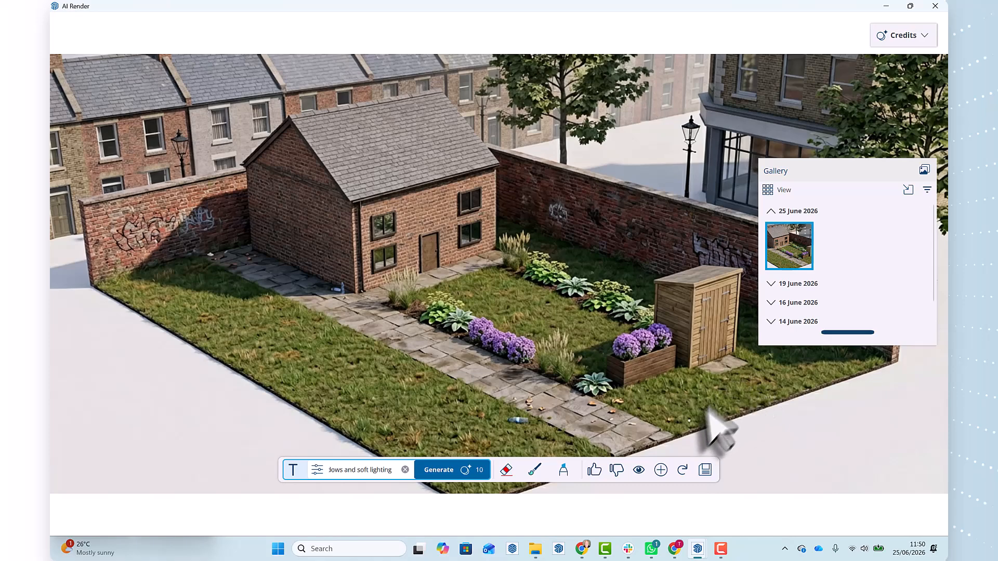
{"action": "left_click", "coordinate": [661, 470]}
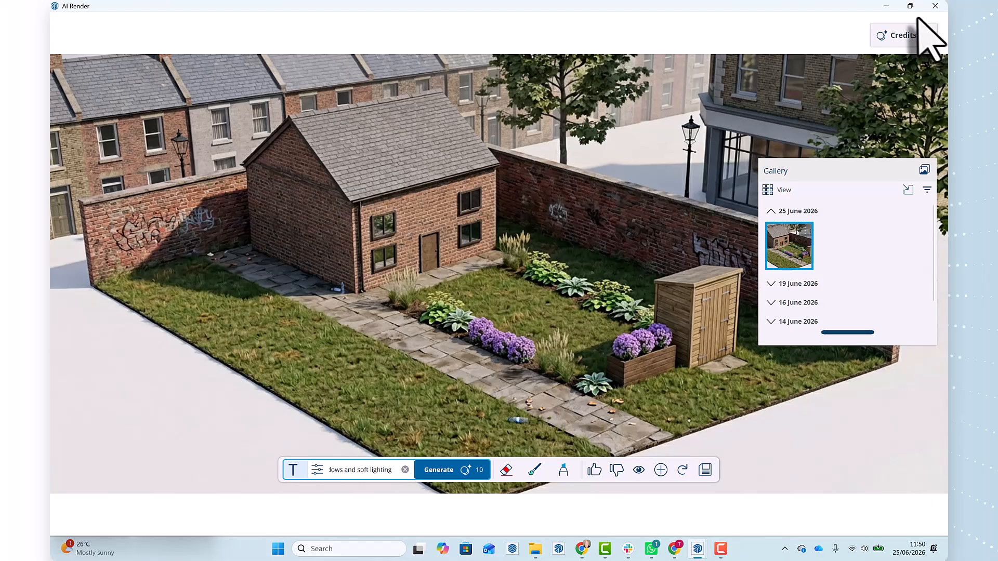
{"action": "left_click", "coordinate": [886, 7]}
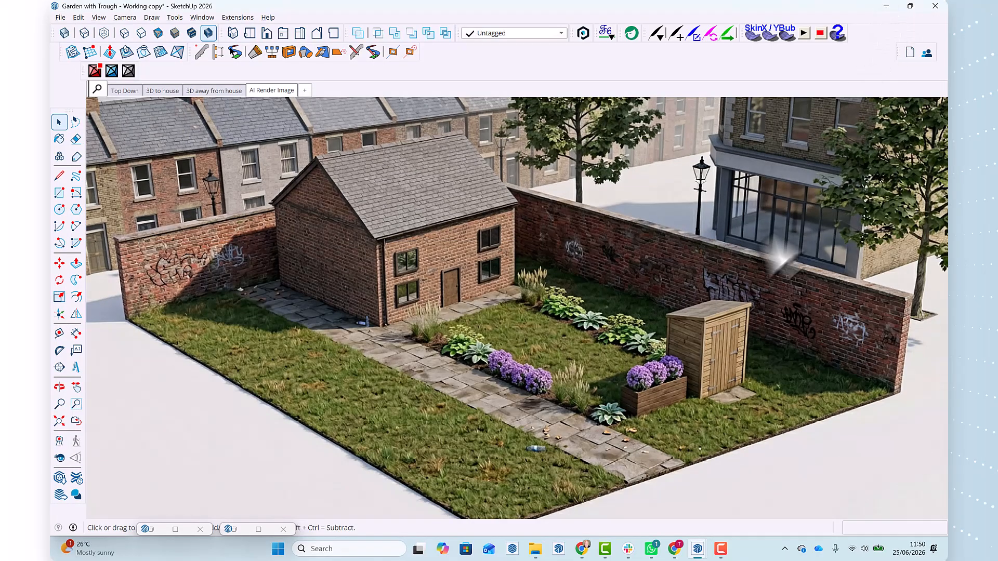
- Review the 3D away from house, 3D to house, AI Render Image and Top Down scenes
{"action": "left_click", "coordinate": [216, 92]}
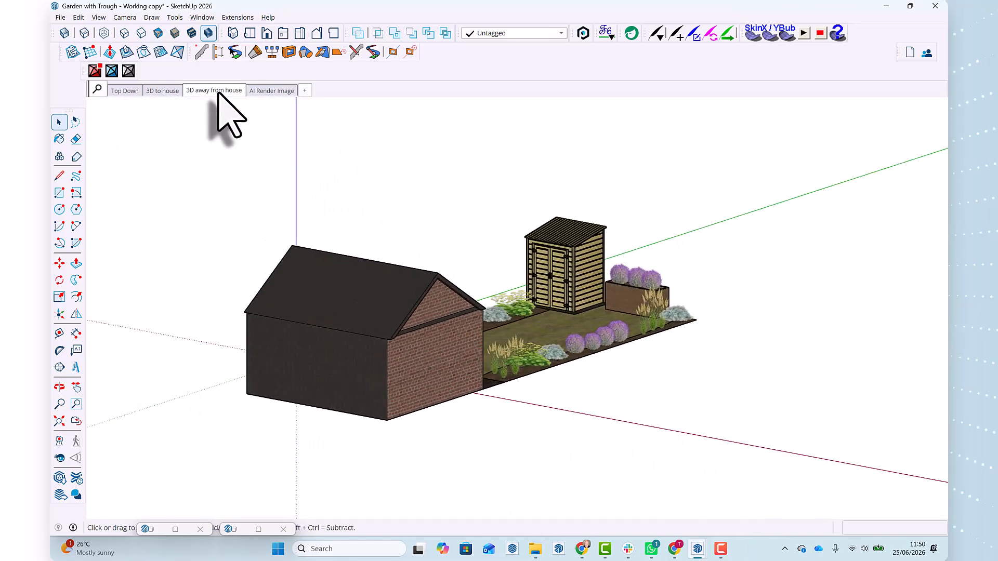
{"action": "left_click", "coordinate": [168, 92]}
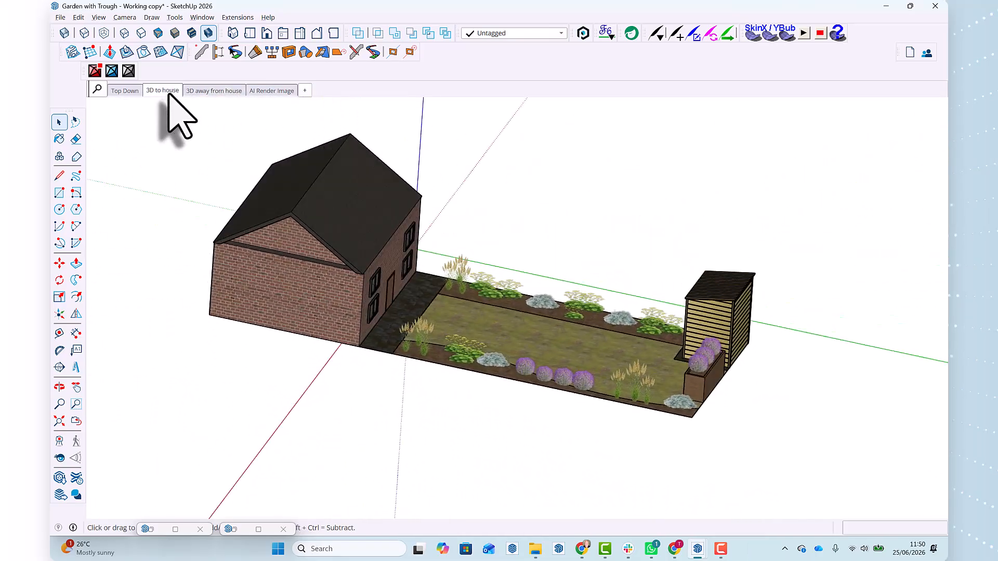
{"action": "left_click", "coordinate": [270, 91]}
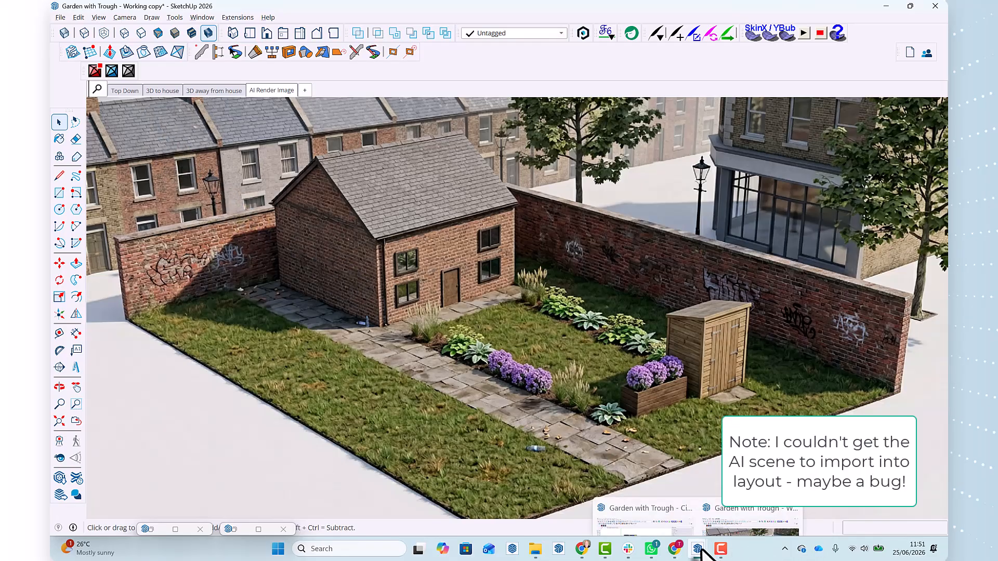
{"action": "left_click", "coordinate": [120, 93]}
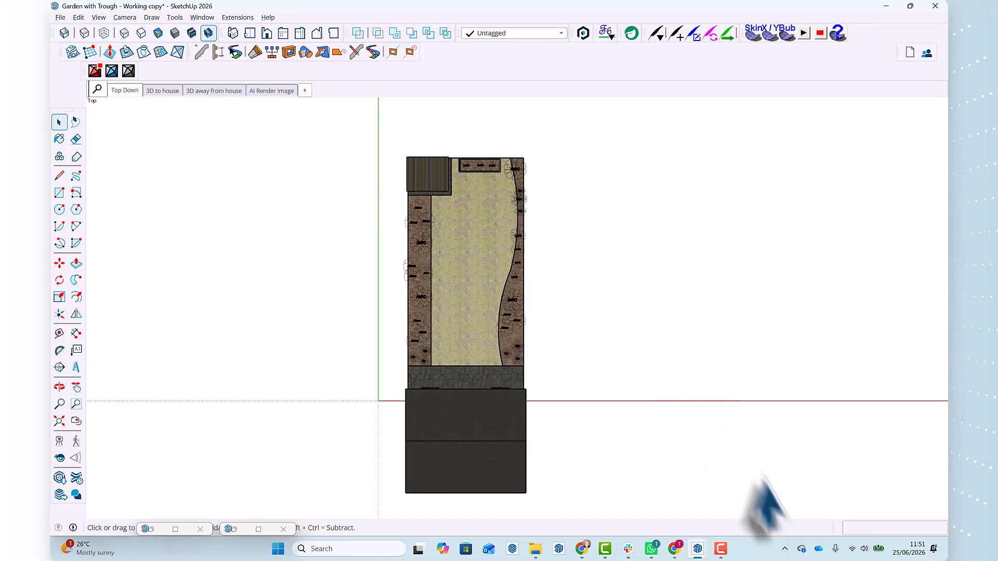
- Compare the top-down planting plan in the Circles working copy model with the one in the Working copy model
{"action": "mouse_move", "coordinate": [700, 545]}
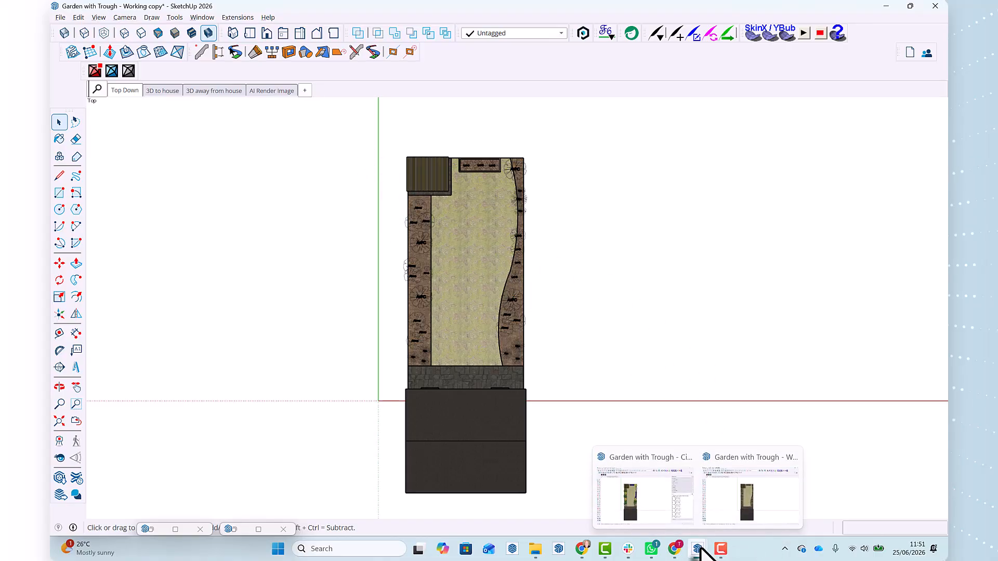
{"action": "left_click", "coordinate": [646, 494]}
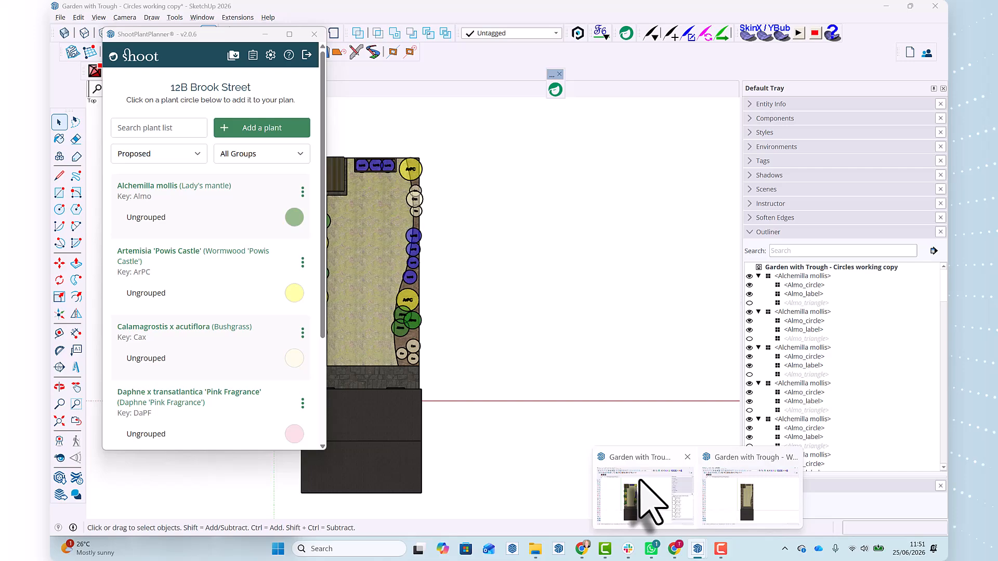
{"action": "left_click", "coordinate": [646, 494]}
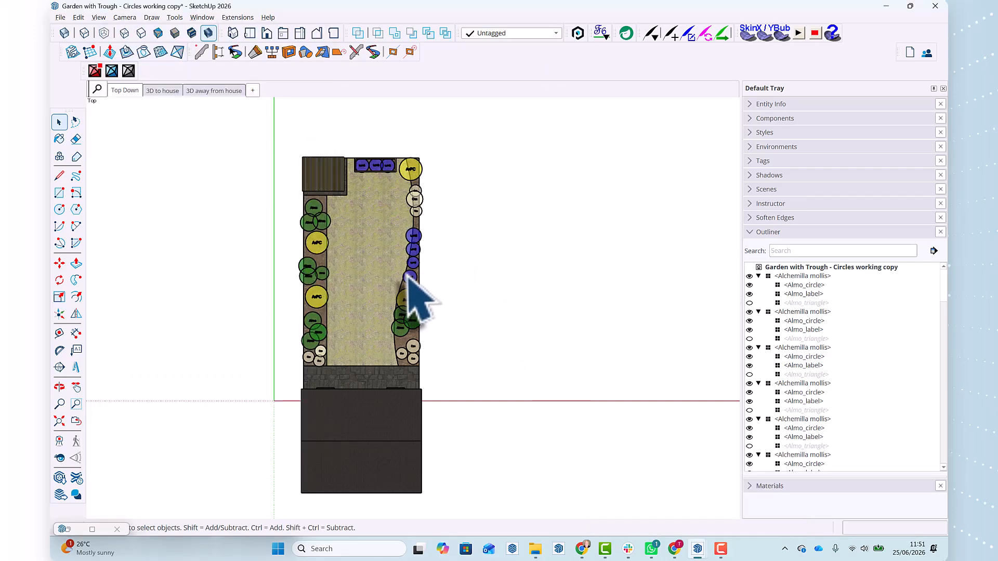
{"action": "mouse_move", "coordinate": [697, 546]}
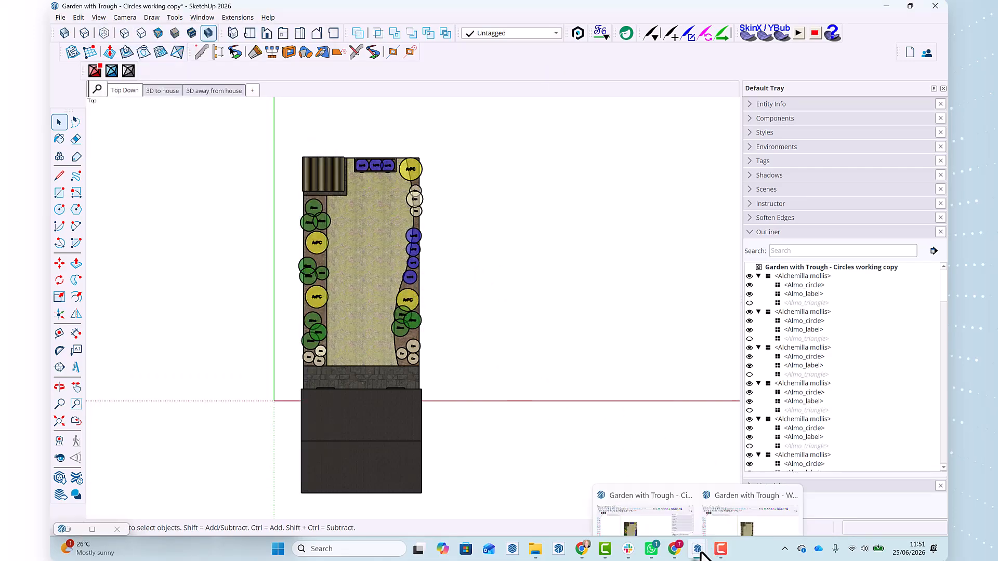
{"action": "left_click", "coordinate": [744, 502]}
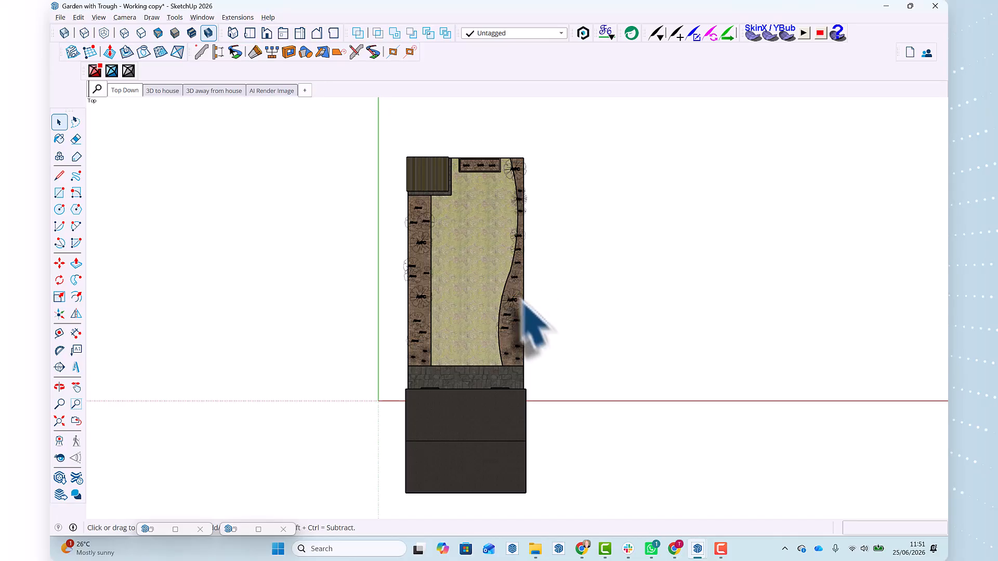
- Save the Circles working copy model and send it to LayOut using the third personal template
{"action": "mouse_move", "coordinate": [698, 552]}
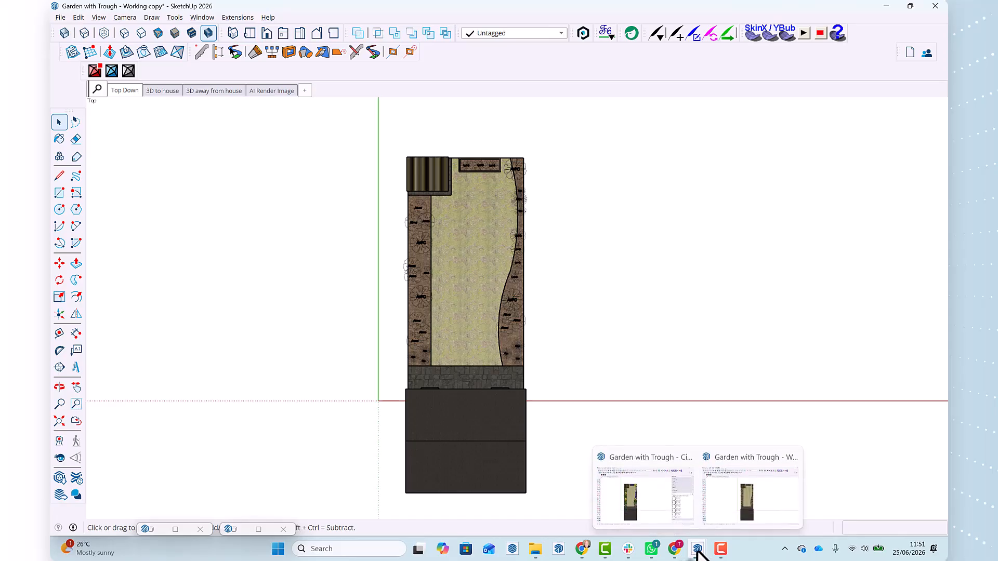
{"action": "left_click", "coordinate": [646, 517]}
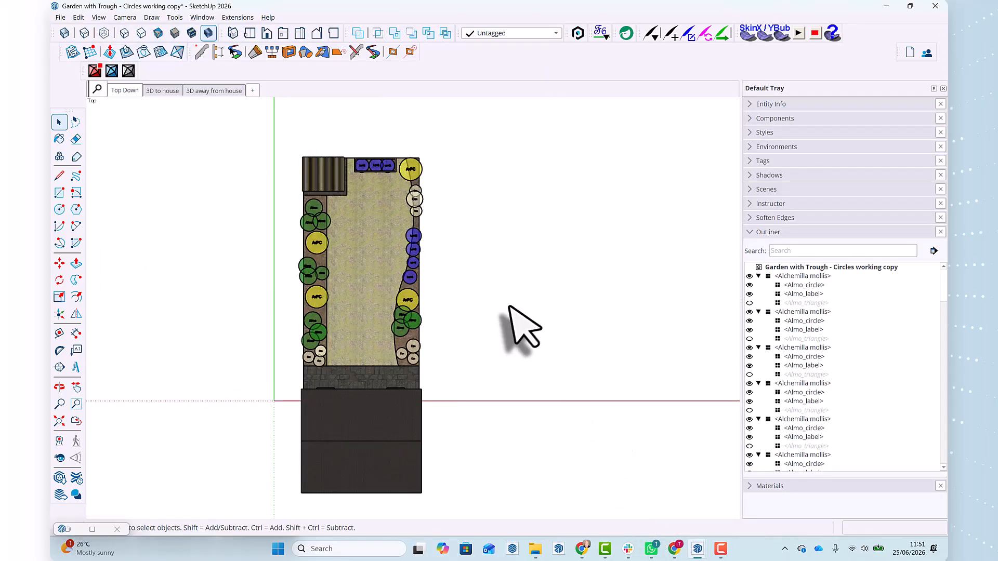
{"action": "left_click", "coordinate": [61, 18]}
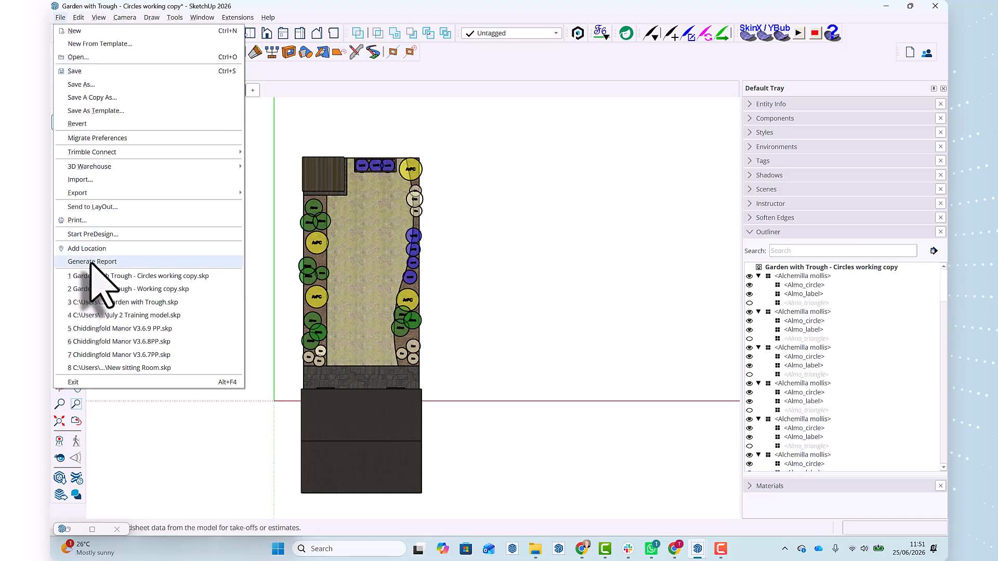
{"action": "left_click", "coordinate": [106, 208]}
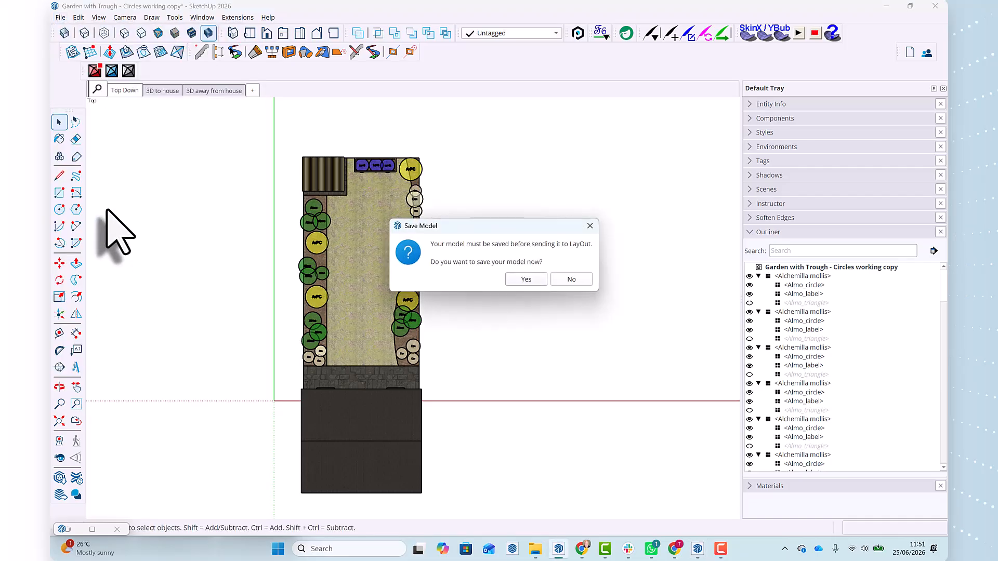
{"action": "left_click", "coordinate": [526, 281]}
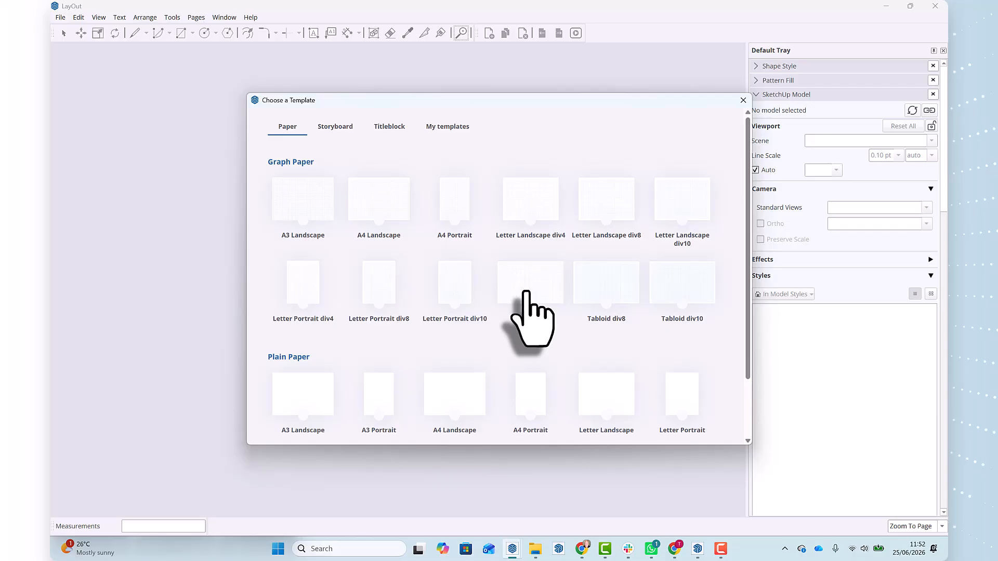
{"action": "left_click", "coordinate": [446, 130]}
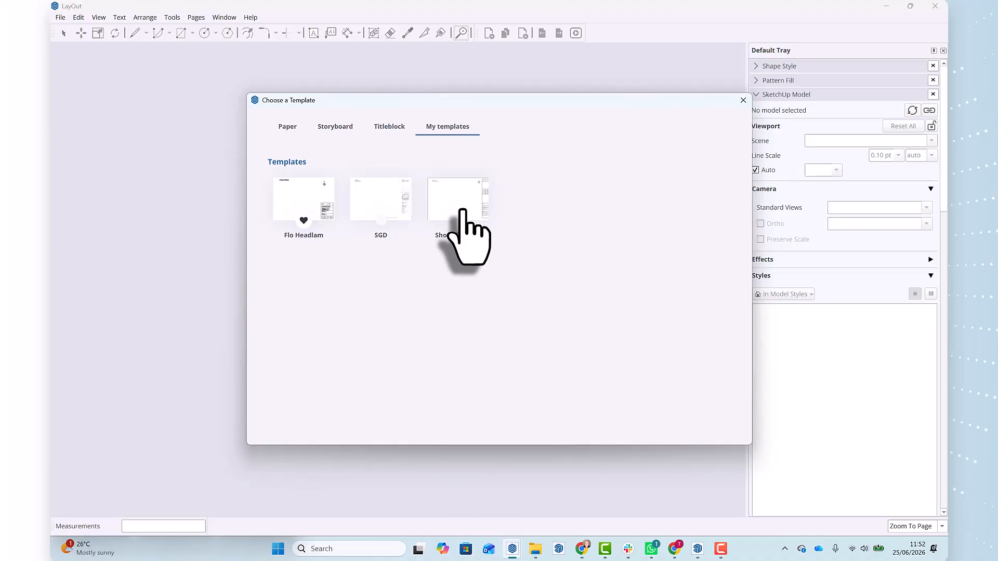
{"action": "left_click", "coordinate": [465, 209]}
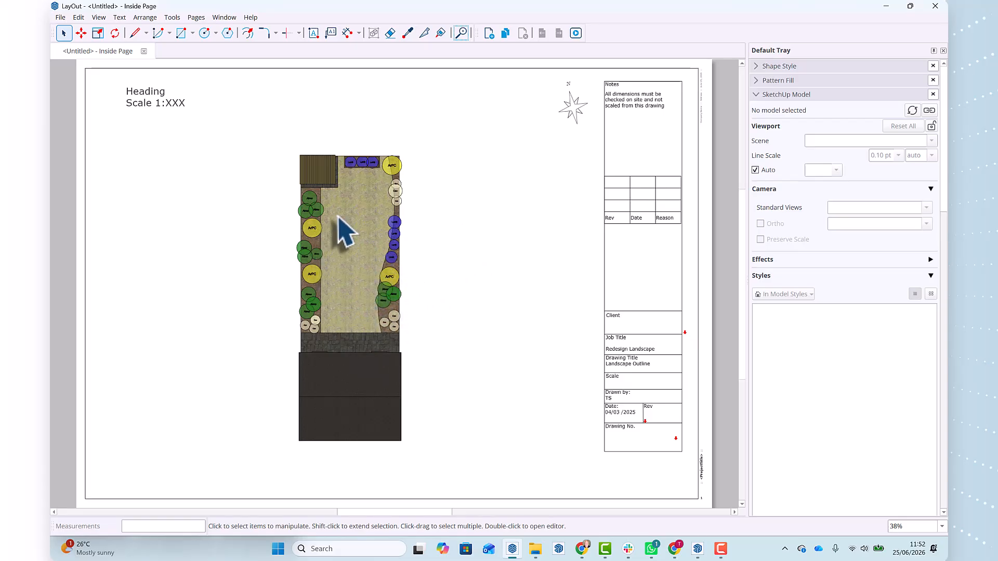
- Turn on Preserve Scale for the plan viewport and shrink its frame clear of the title block and the heading
{"action": "left_click", "coordinate": [344, 233]}
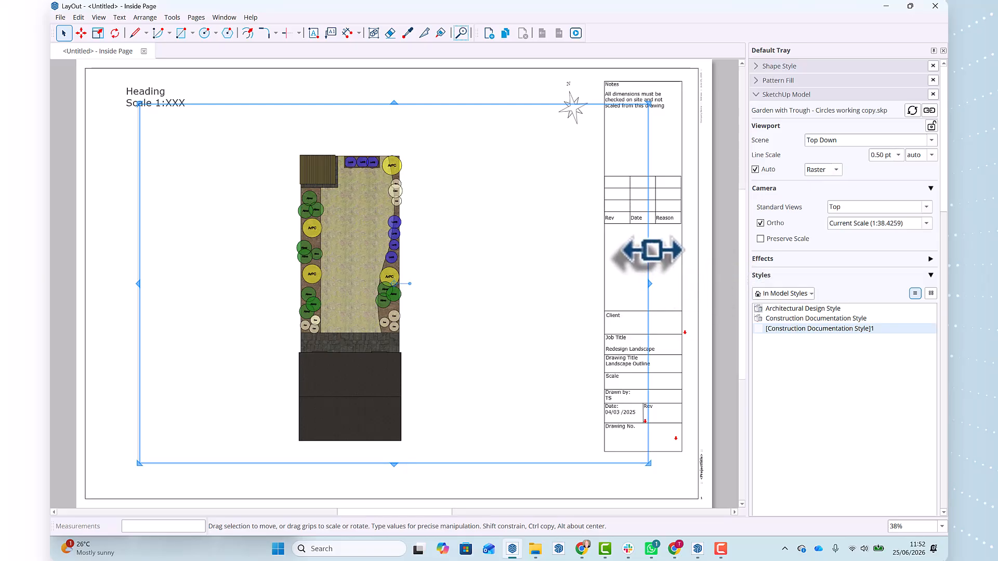
{"action": "left_click", "coordinate": [760, 239]}
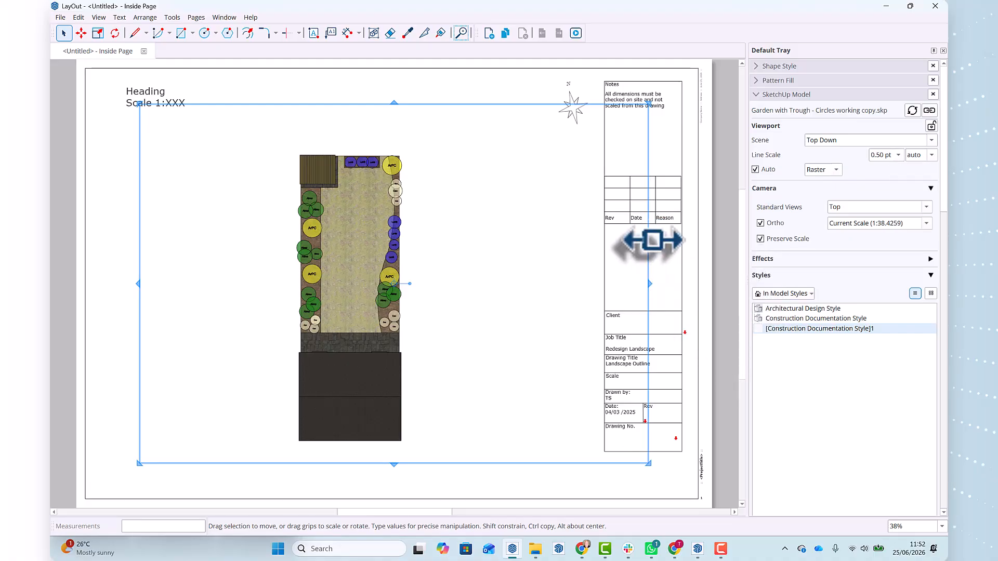
{"action": "left_click_drag", "start_coordinate": [648, 238], "coordinate": [552, 223]}
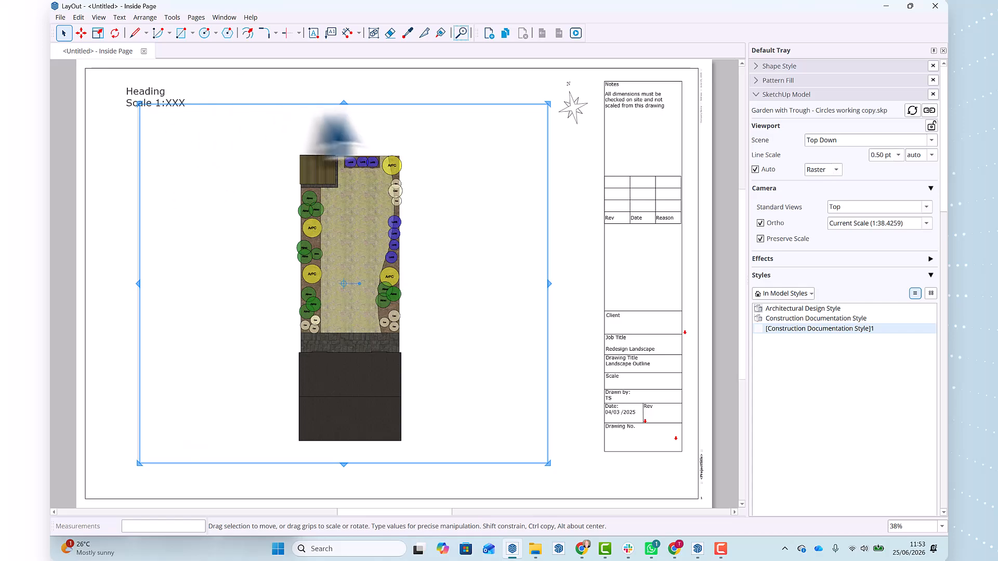
{"action": "left_click_drag", "start_coordinate": [328, 109], "coordinate": [327, 126]}
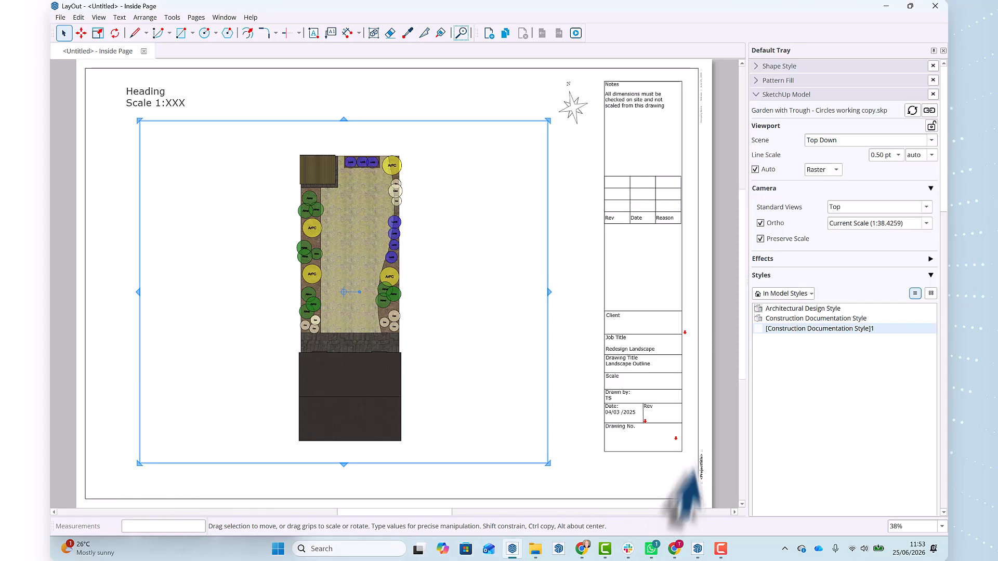
{"action": "scroll", "coordinate": [579, 413], "scroll_direction": "down", "scroll_amount": 1}
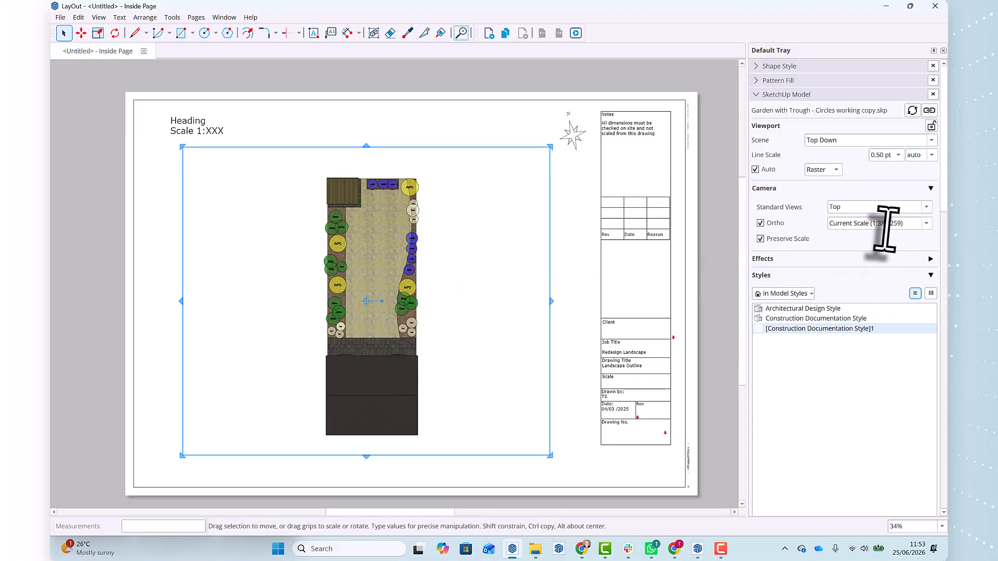
- Set the plan viewport's scale to 1mm:50mm (1:50)
{"action": "left_click", "coordinate": [926, 223]}
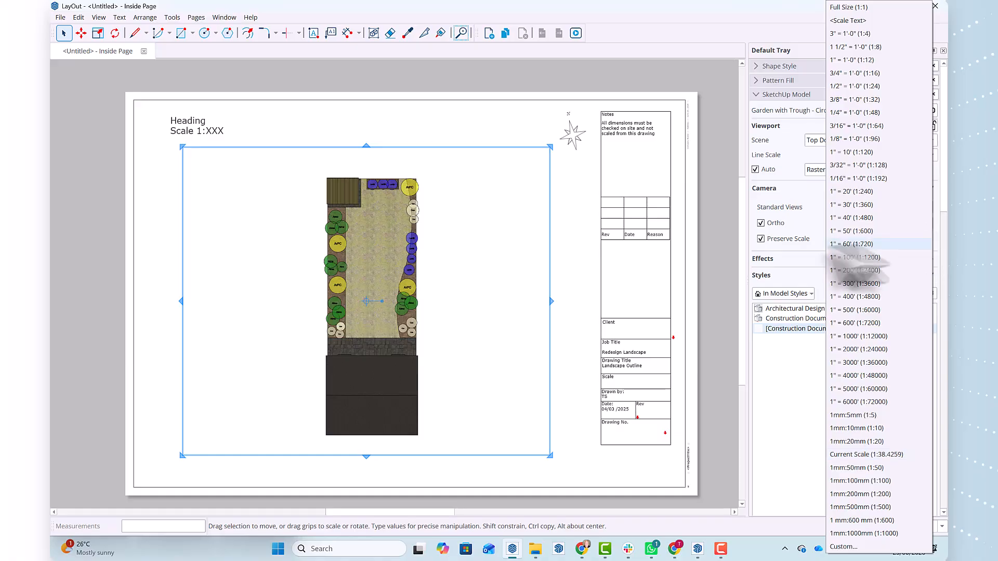
{"action": "left_click", "coordinate": [720, 245]}
{"action": "left_click", "coordinate": [722, 244]}
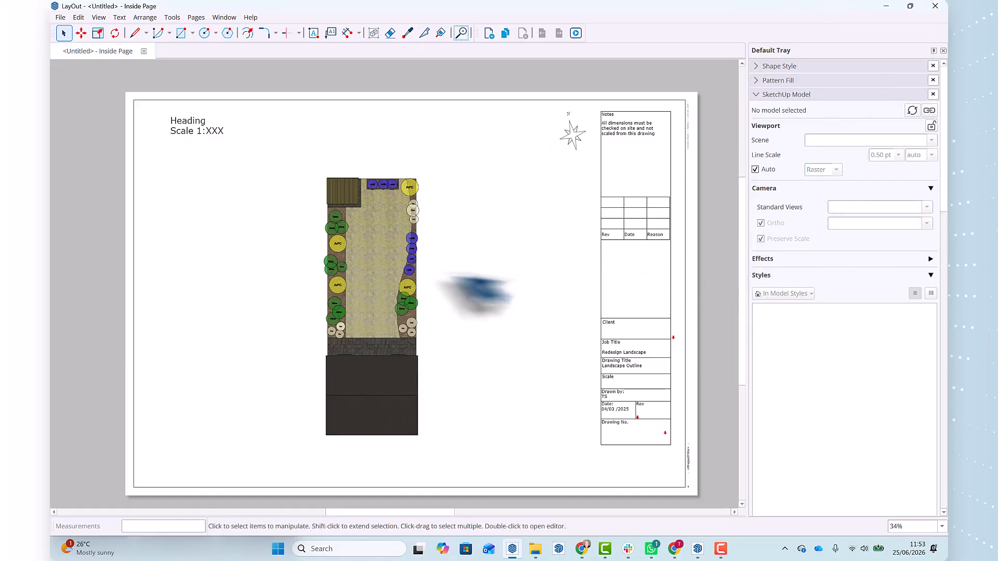
{"action": "left_click", "coordinate": [412, 289]}
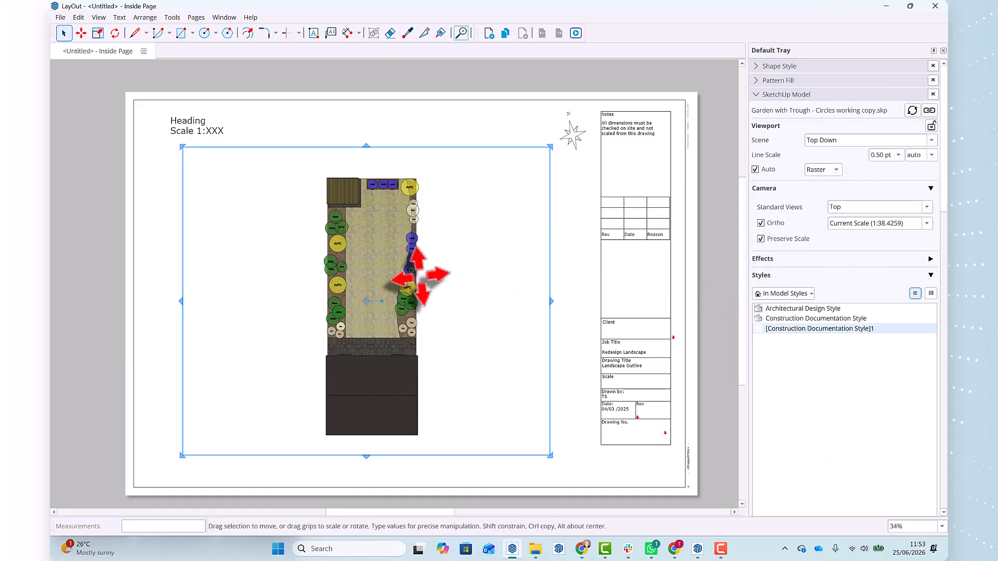
{"action": "left_click", "coordinate": [927, 224]}
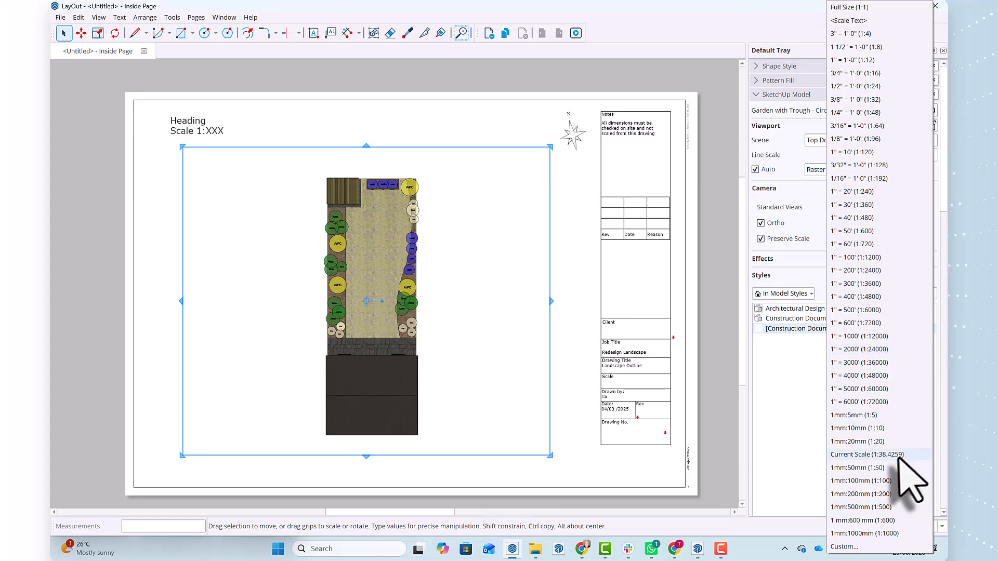
{"action": "left_click", "coordinate": [859, 469]}
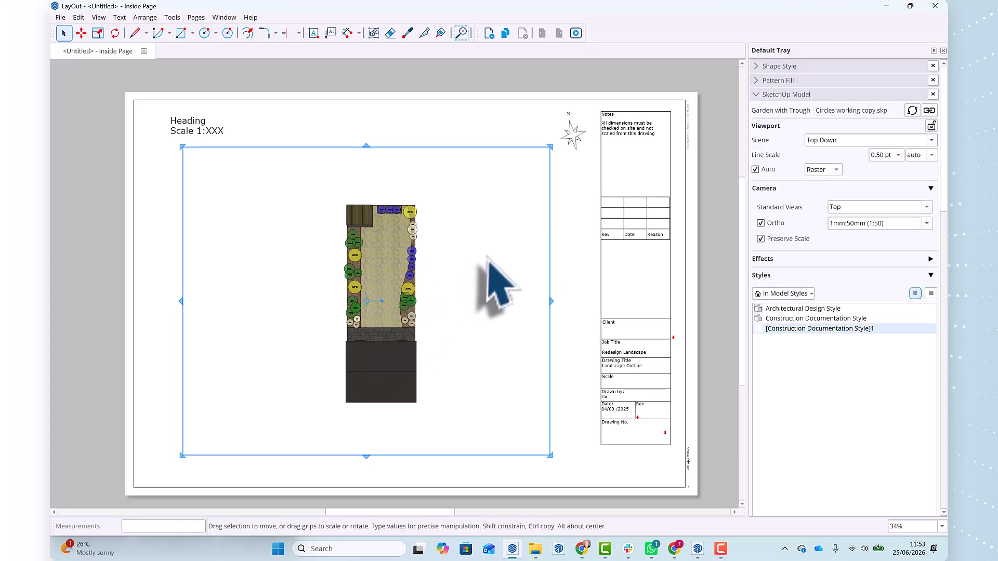
{"action": "left_click", "coordinate": [582, 286]}
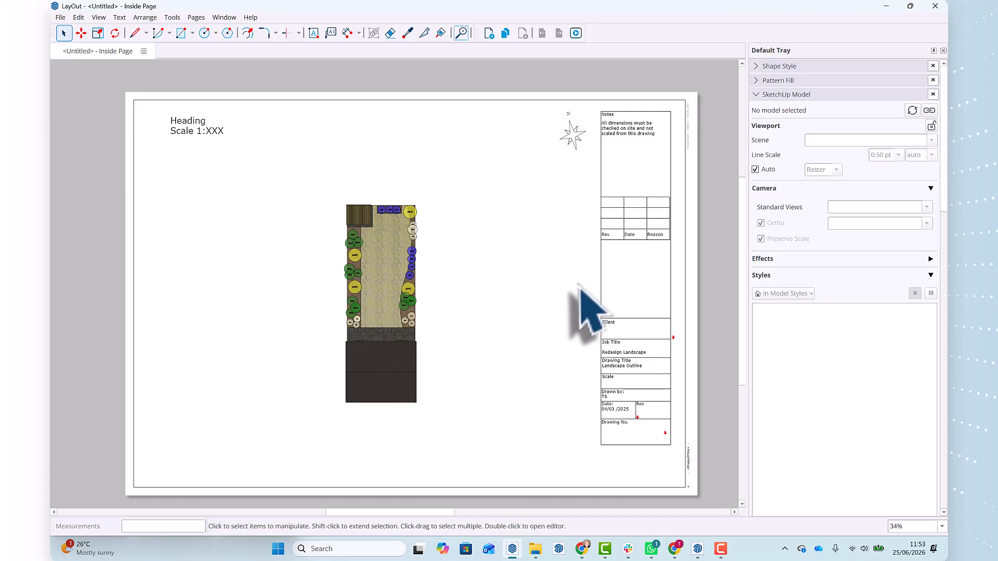
- Place the 1:50 scale bar from page 10 of the Scale Bars scrapbook on the sheet, beside the lower end of the plan
{"action": "left_click", "coordinate": [757, 95]}
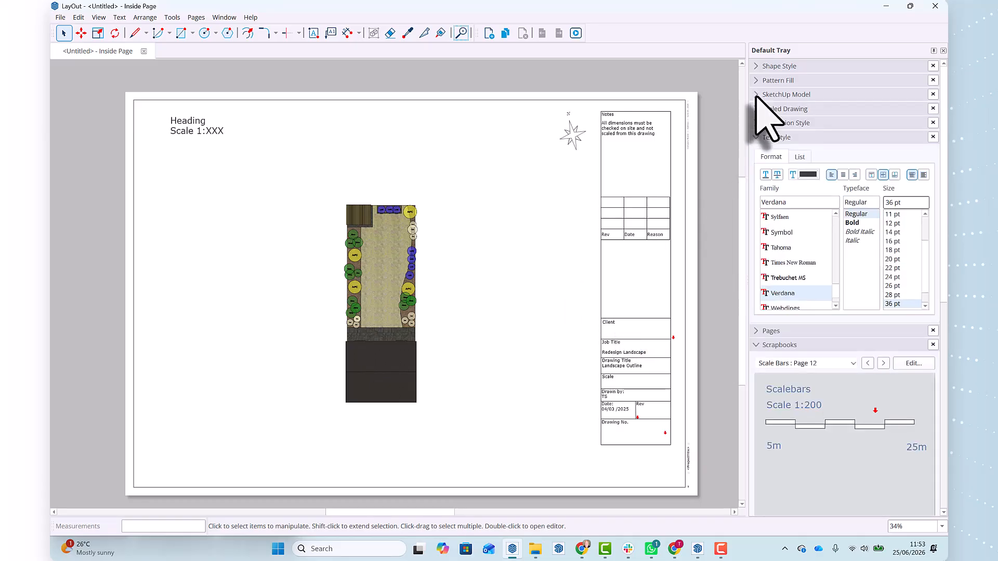
{"action": "left_click", "coordinate": [758, 137]}
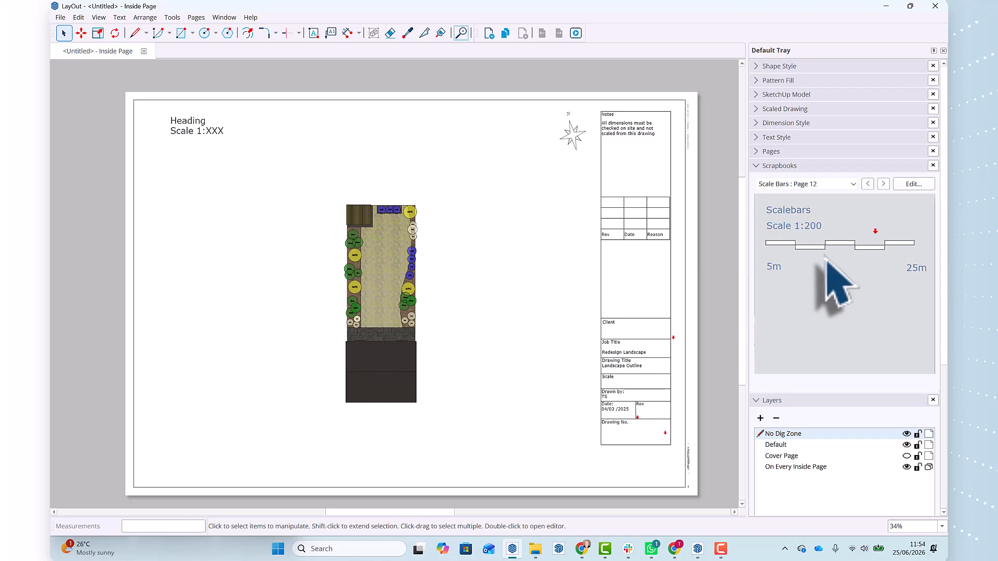
{"action": "left_click", "coordinate": [884, 184]}
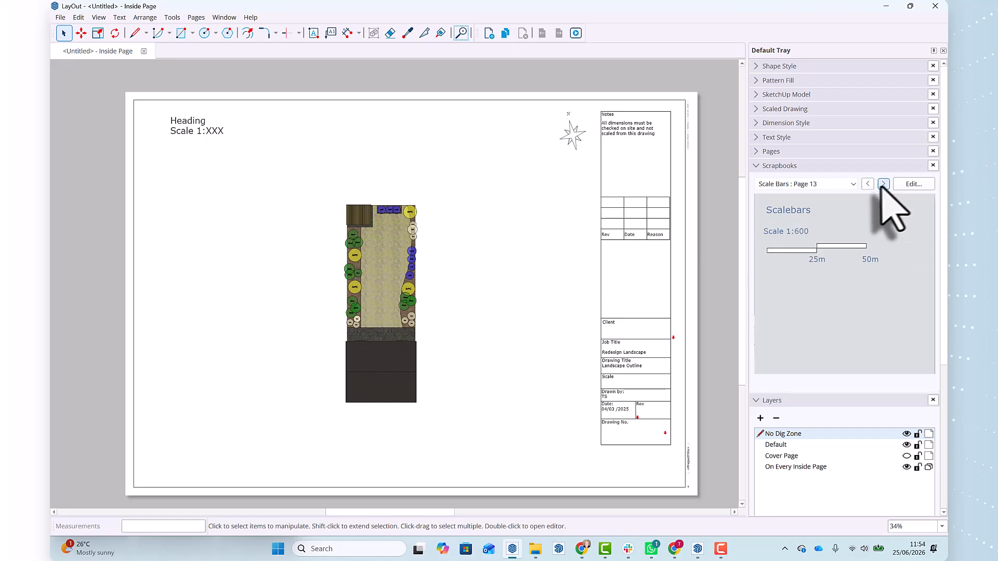
{"action": "left_click", "coordinate": [868, 185]}
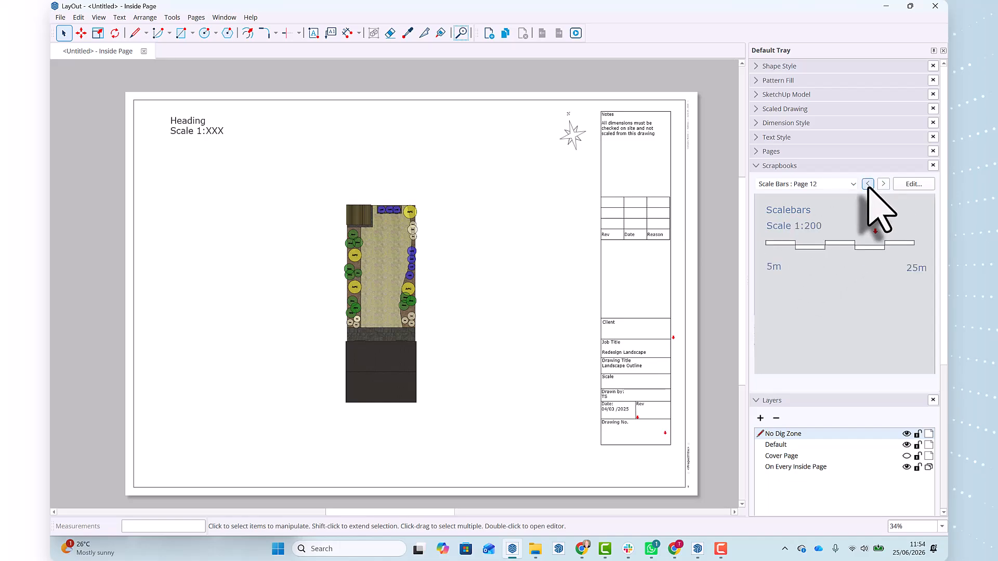
{"action": "left_click", "coordinate": [868, 185]}
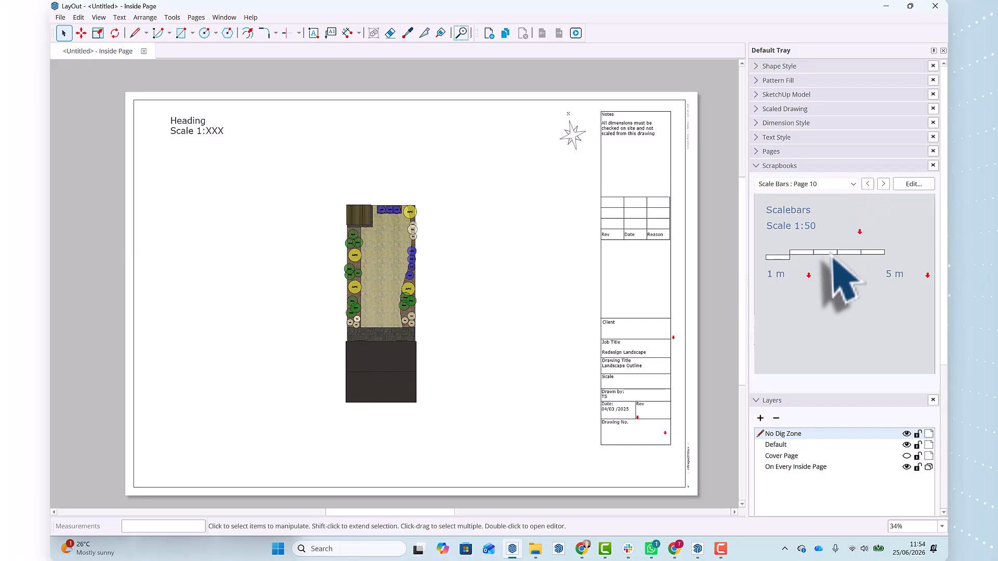
{"action": "left_click_drag", "start_coordinate": [834, 257], "coordinate": [514, 414]}
{"action": "left_click", "coordinate": [526, 318]}
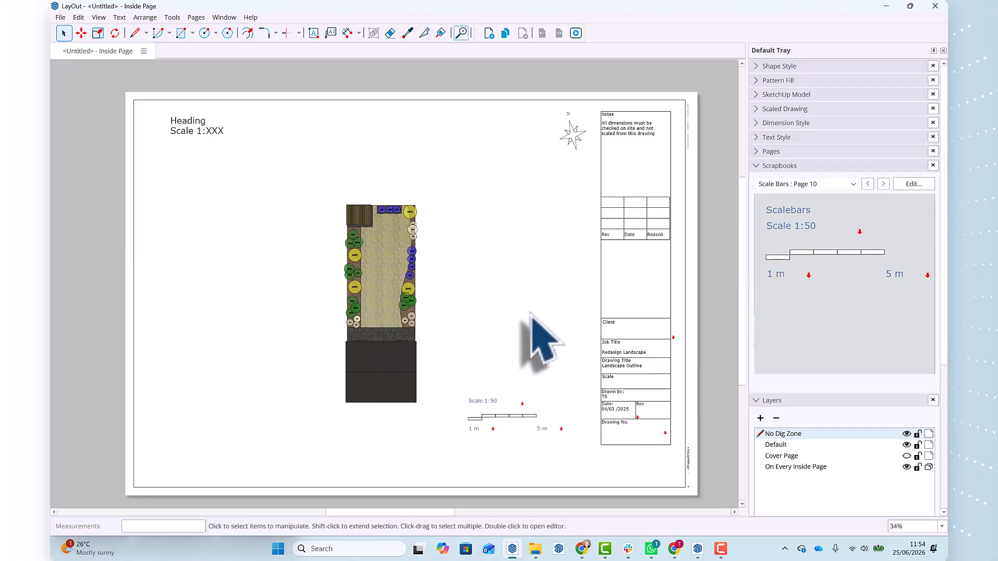
{"action": "left_click", "coordinate": [574, 144]}
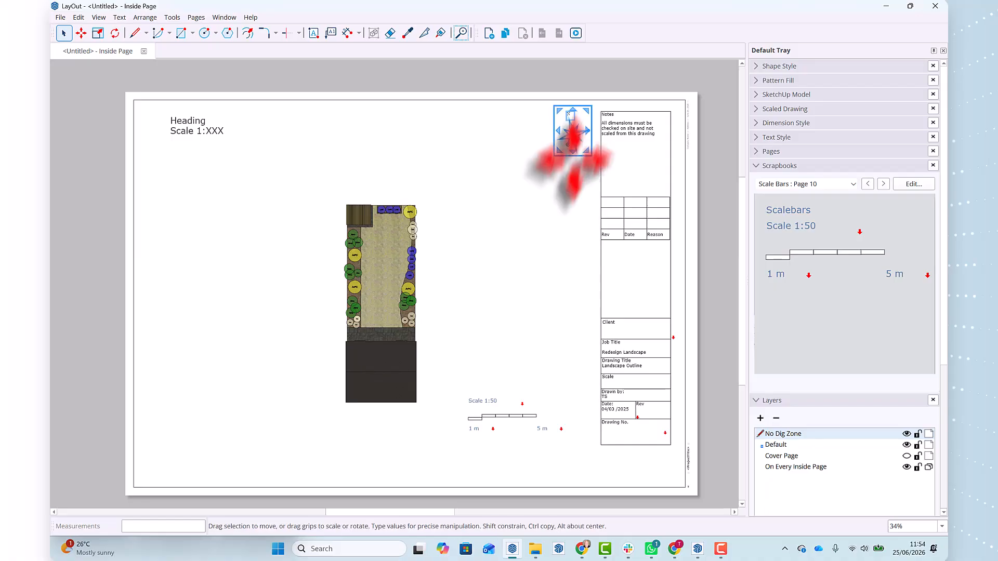
{"action": "left_click", "coordinate": [575, 208]}
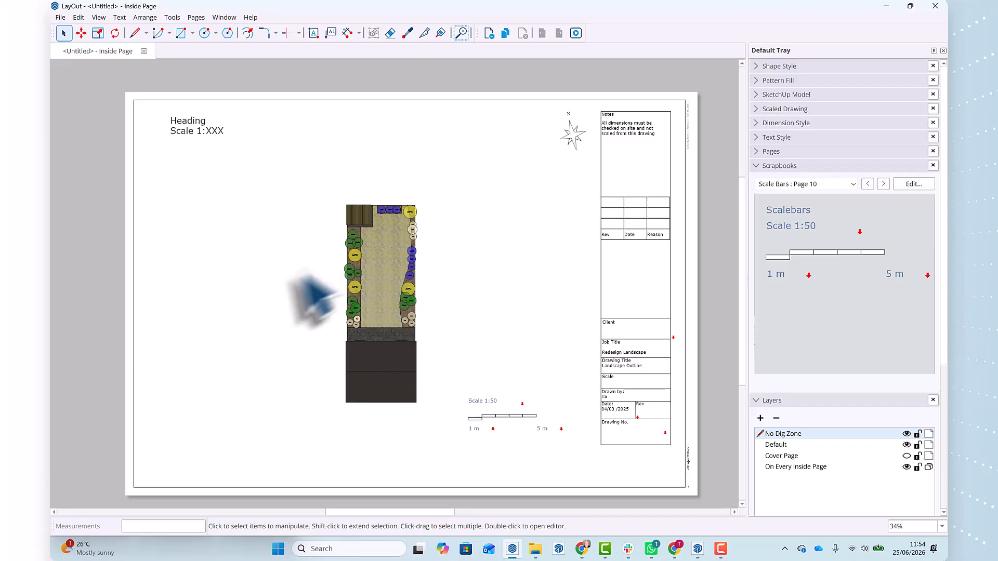
- Duplicate the inside page with the scaled planting plan and go to the copy
{"action": "left_click", "coordinate": [385, 261]}
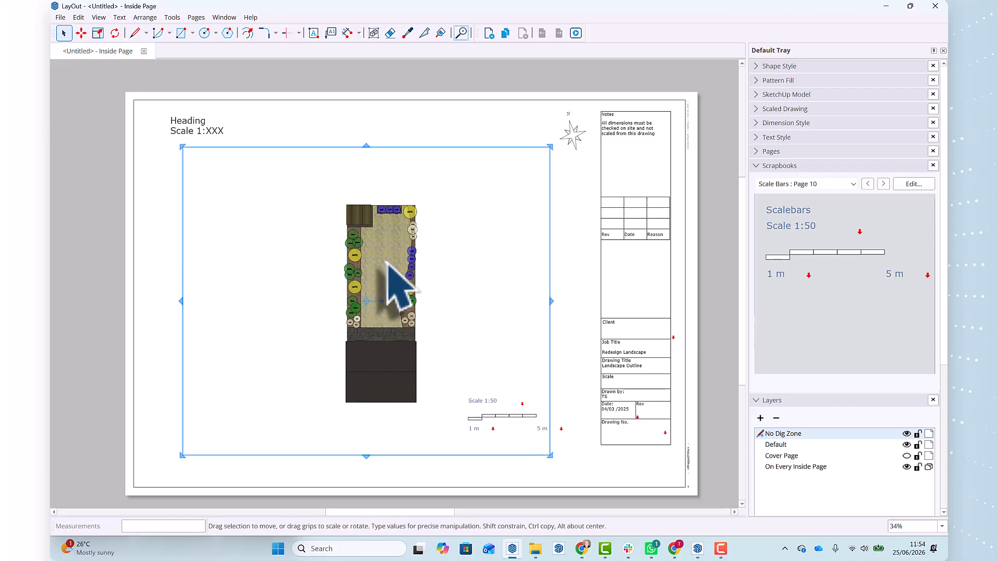
{"action": "left_click", "coordinate": [760, 165]}
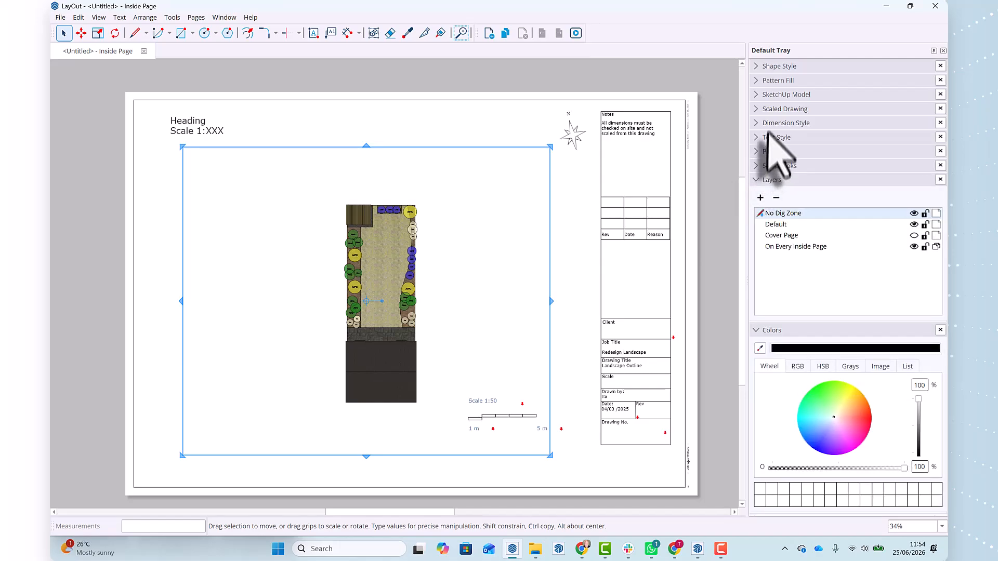
{"action": "left_click", "coordinate": [760, 95]}
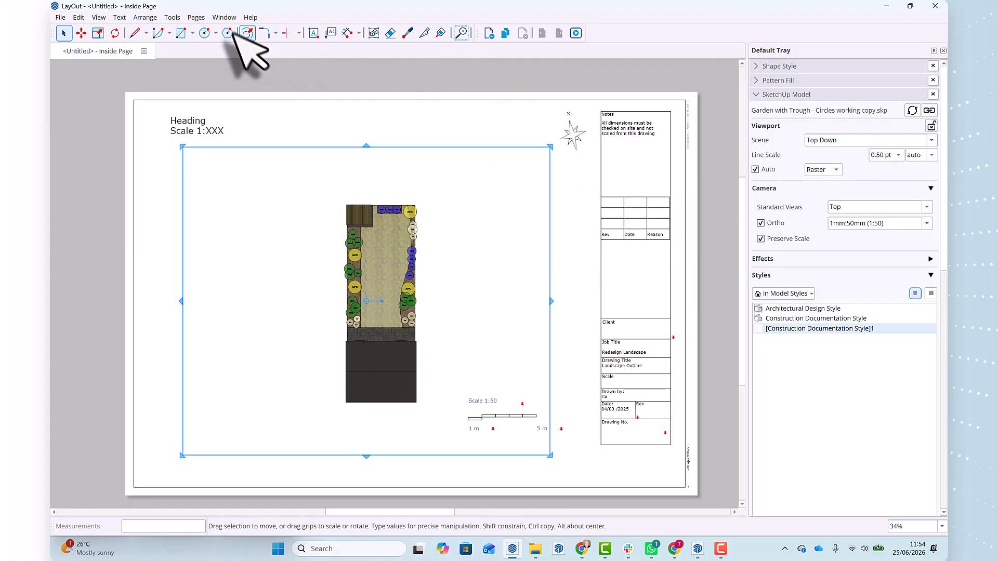
{"action": "left_click", "coordinate": [196, 17]}
{"action": "left_click", "coordinate": [220, 46]}
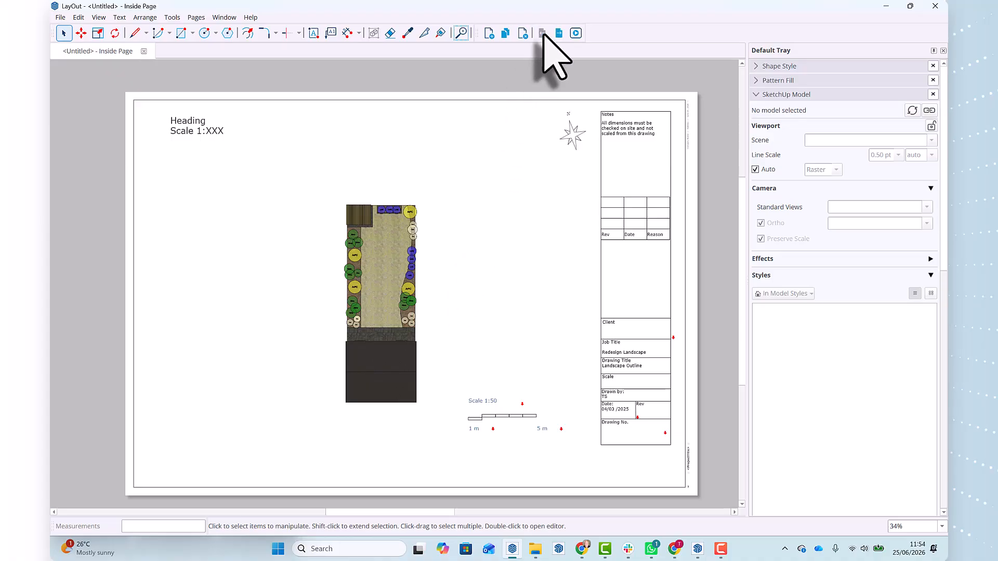
{"action": "left_click", "coordinate": [559, 34]}
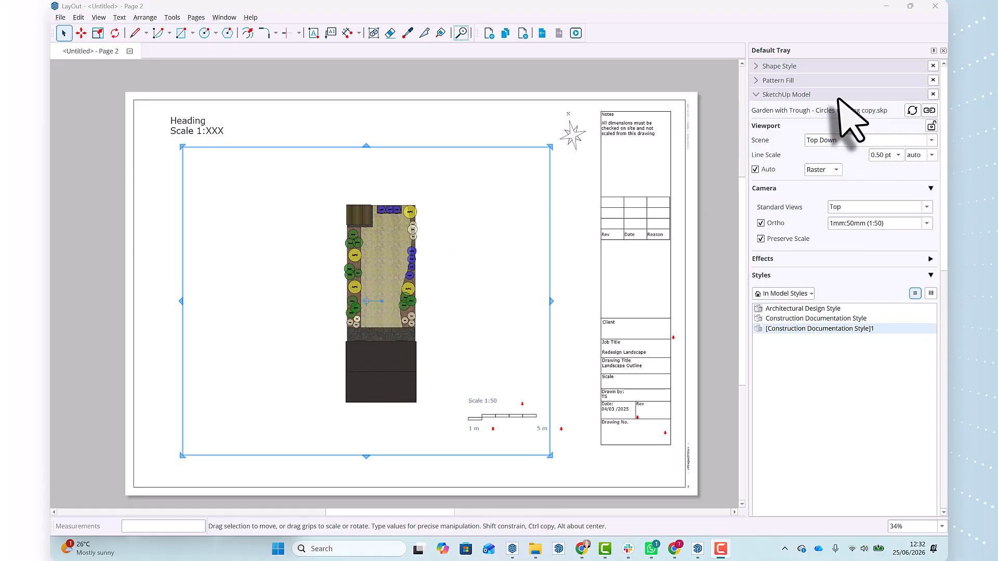
- Relink the second page's viewport to Garden with Trough - Working copy and compare it with the circles plan on the first page
{"action": "left_click", "coordinate": [929, 111]}
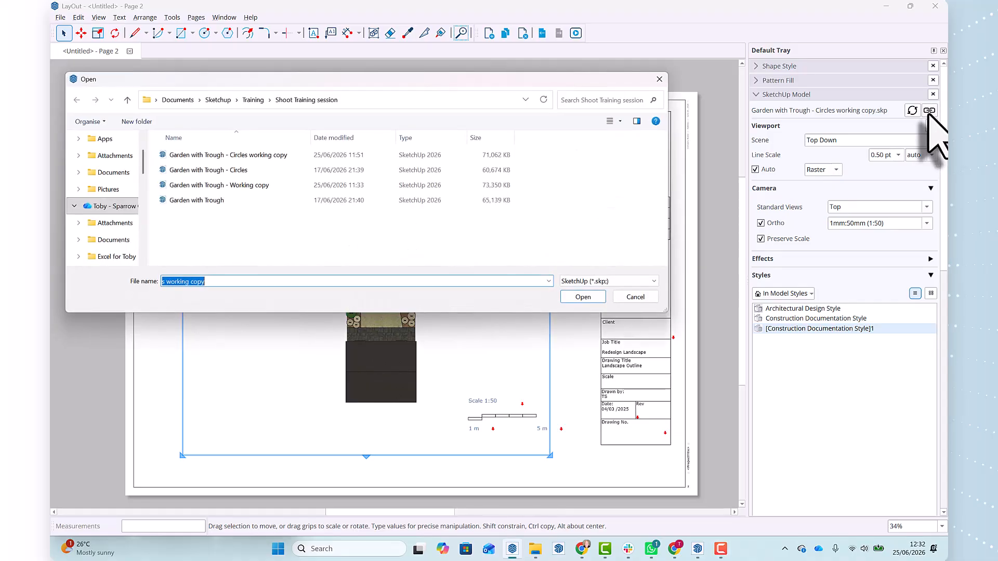
{"action": "left_click", "coordinate": [228, 190]}
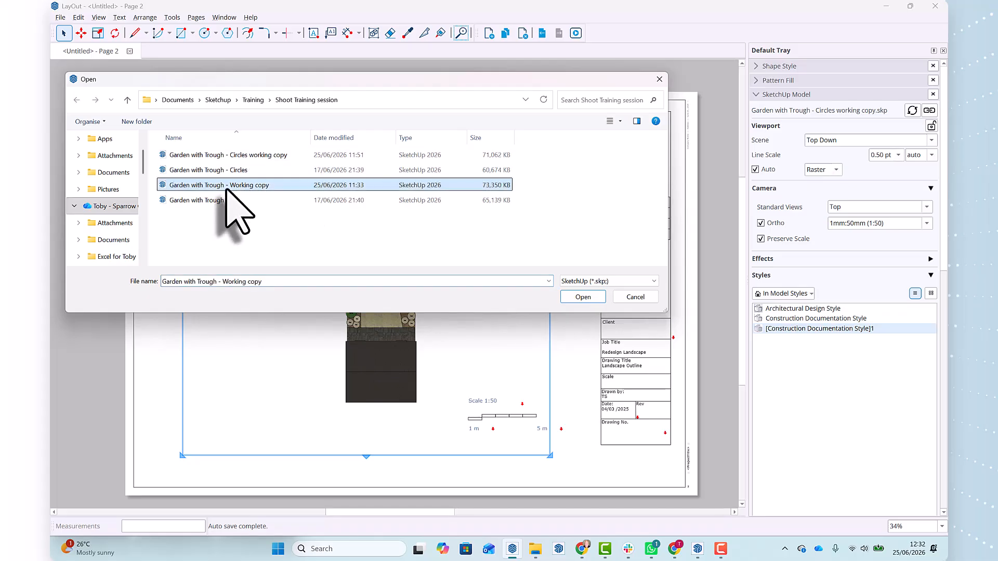
{"action": "left_click", "coordinate": [584, 298]}
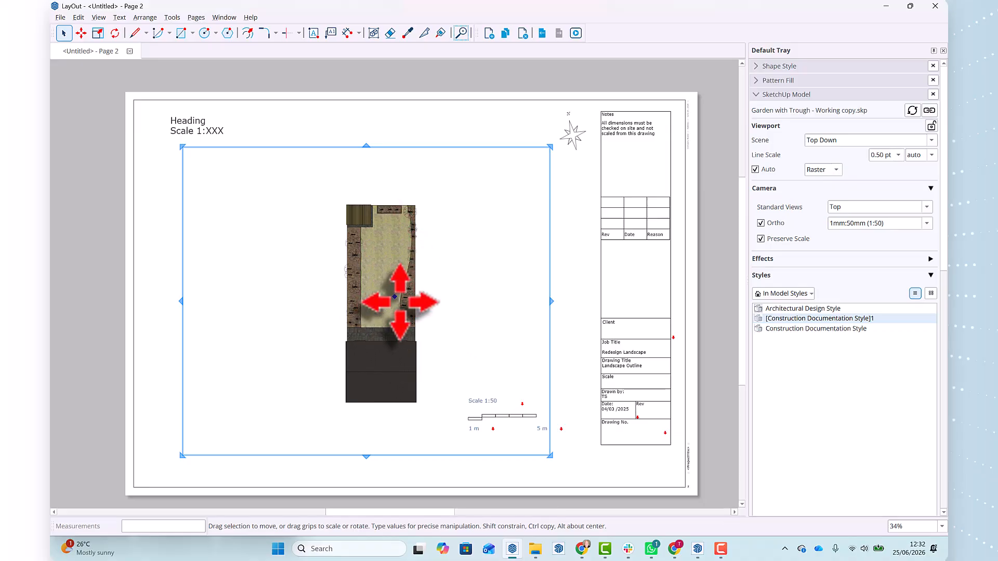
{"action": "left_click", "coordinate": [542, 33]}
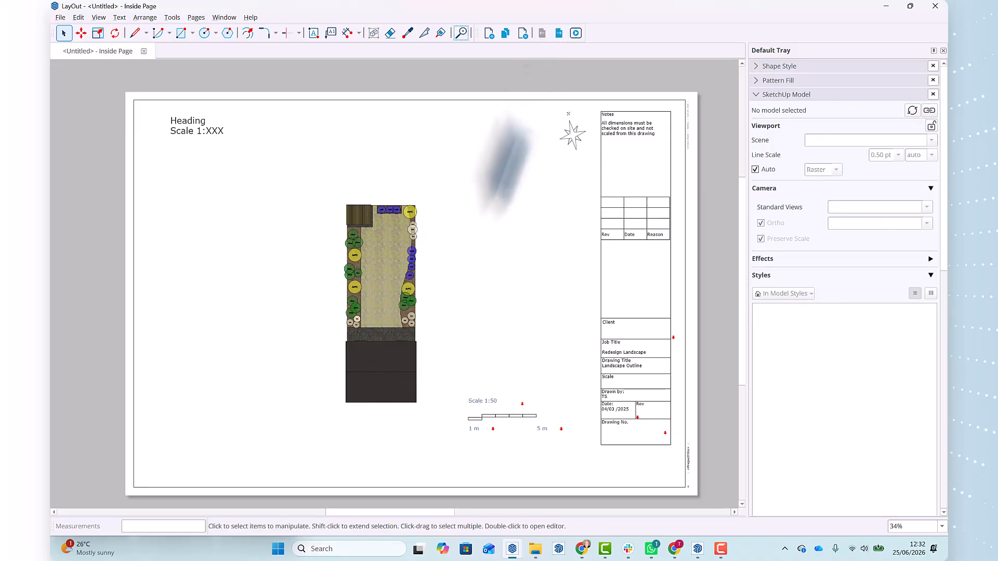
{"action": "left_click", "coordinate": [558, 33]}
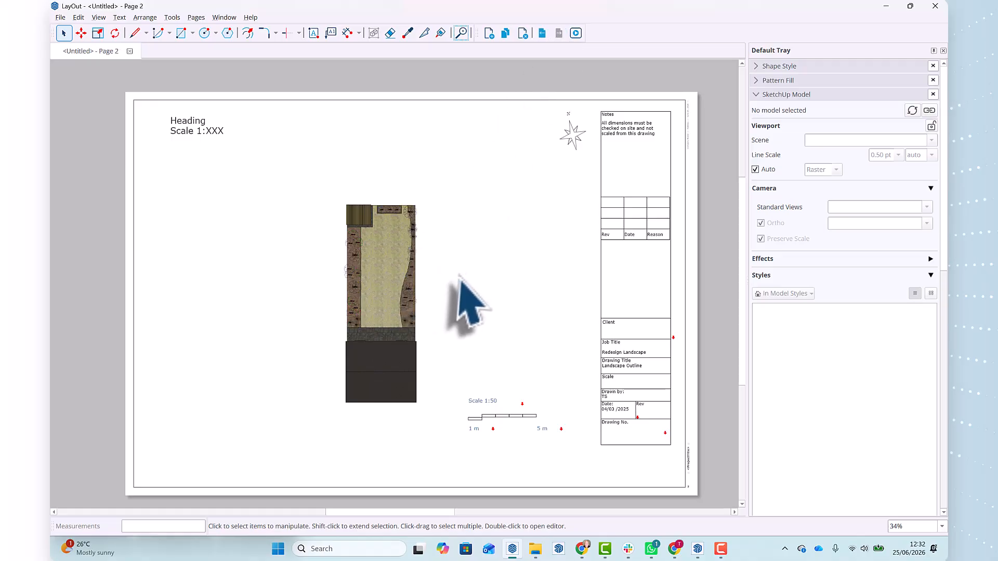
- Switch the second page's viewport to the 3D to house scene
{"action": "left_click", "coordinate": [413, 245]}
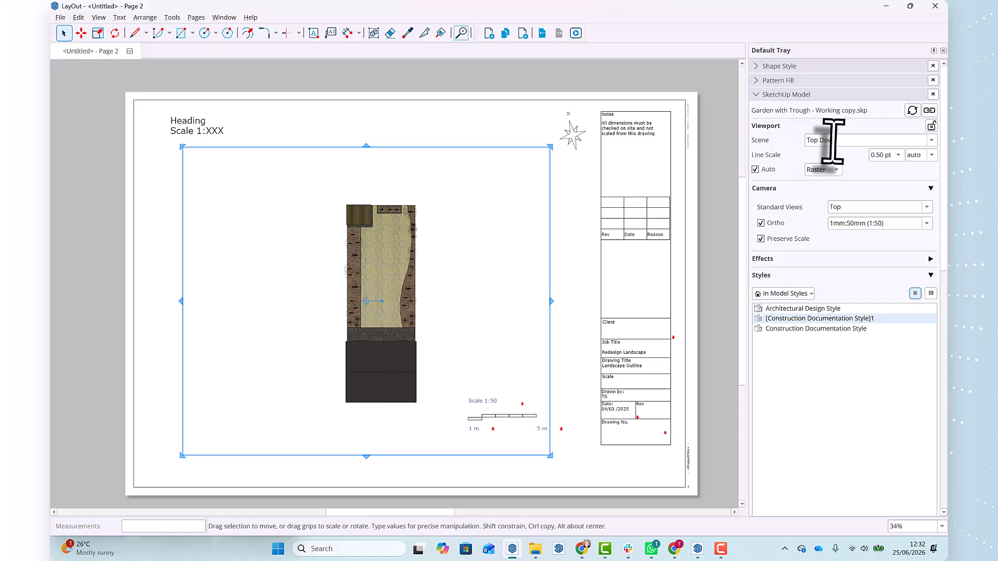
{"action": "left_click", "coordinate": [931, 141]}
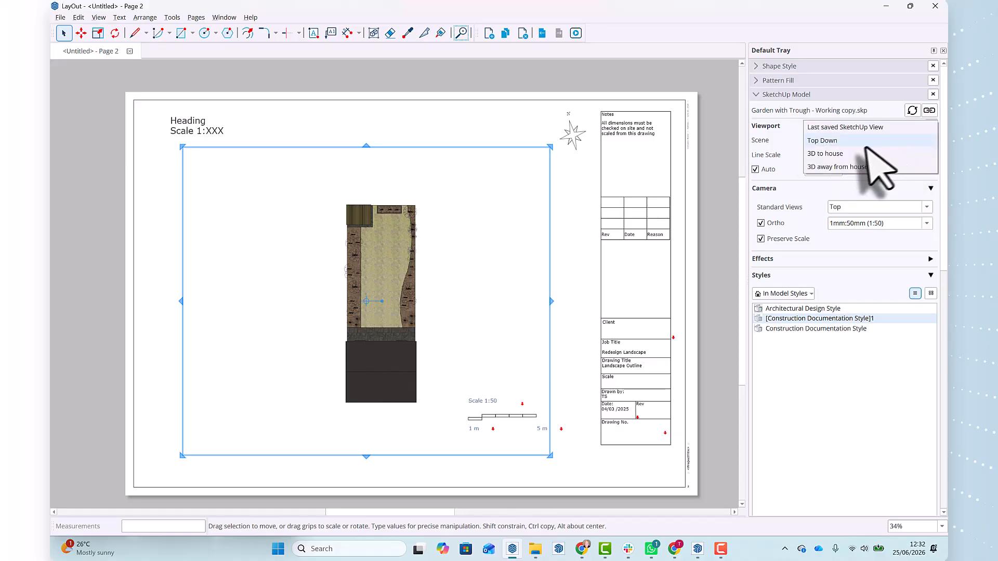
{"action": "left_click", "coordinate": [825, 153]}
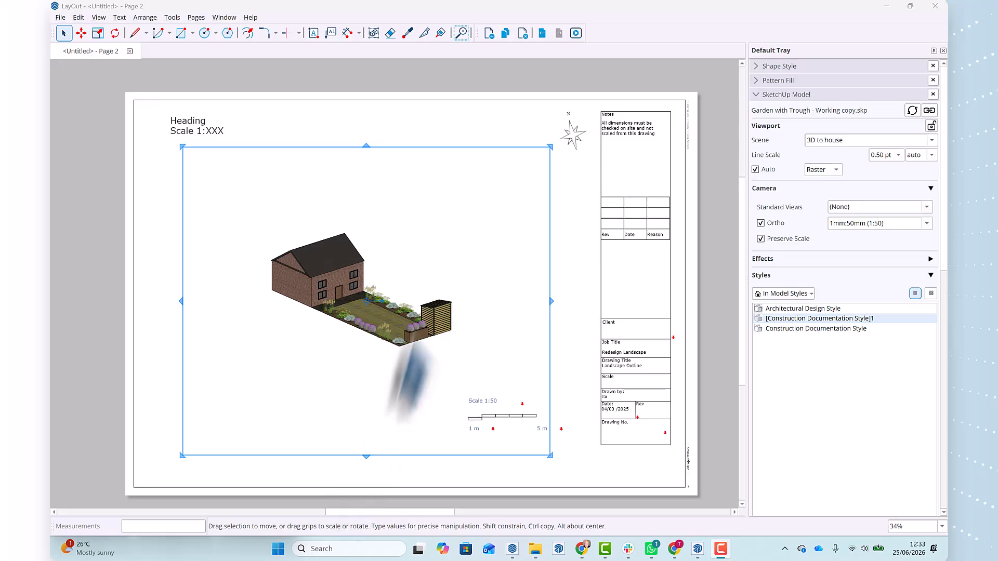
- Duplicate the 3D to house page and switch the viewport on the copy to the 3D away from house scene
{"action": "left_click", "coordinate": [196, 17]}
{"action": "left_click", "coordinate": [214, 46]}
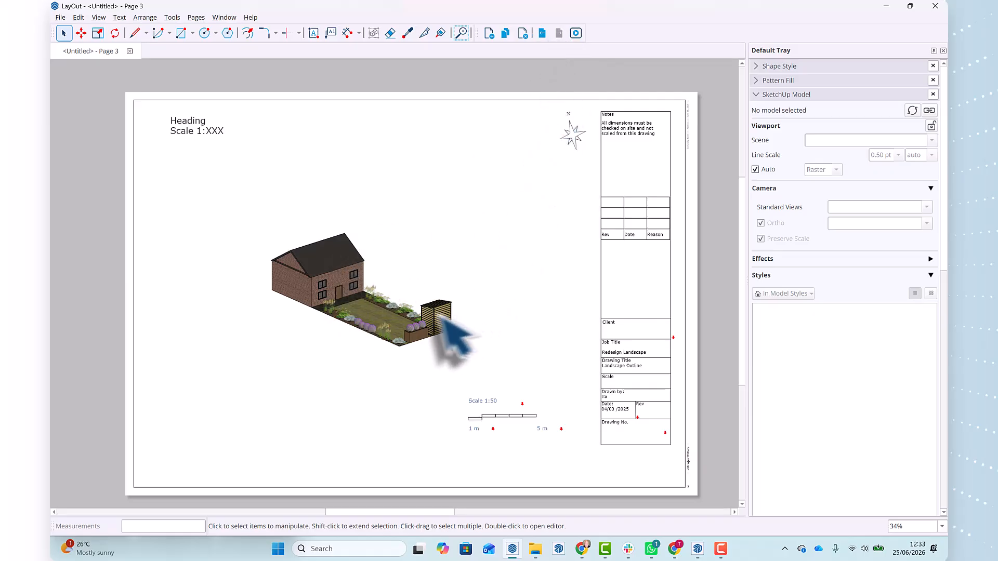
{"action": "left_click", "coordinate": [405, 275]}
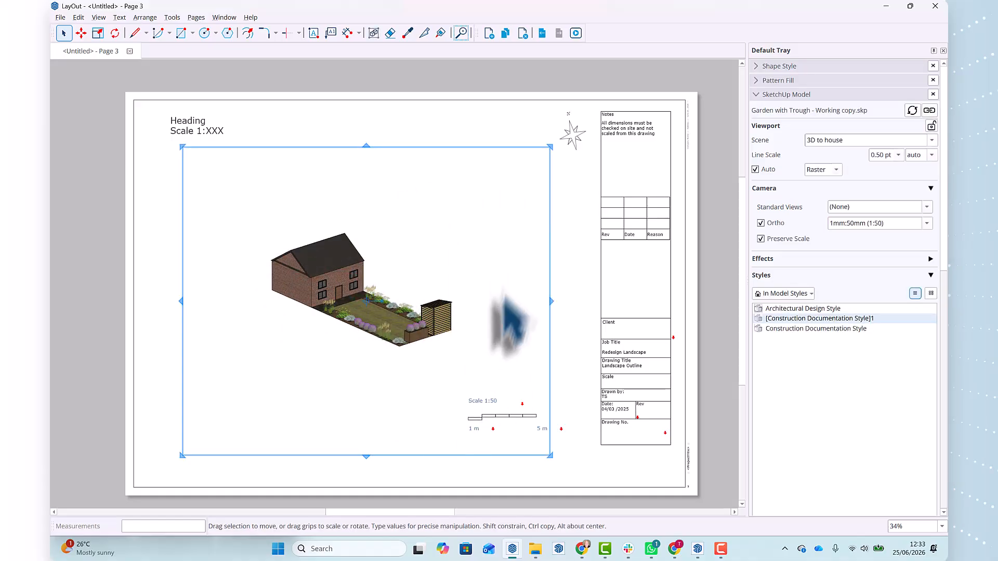
{"action": "left_click", "coordinate": [932, 140]}
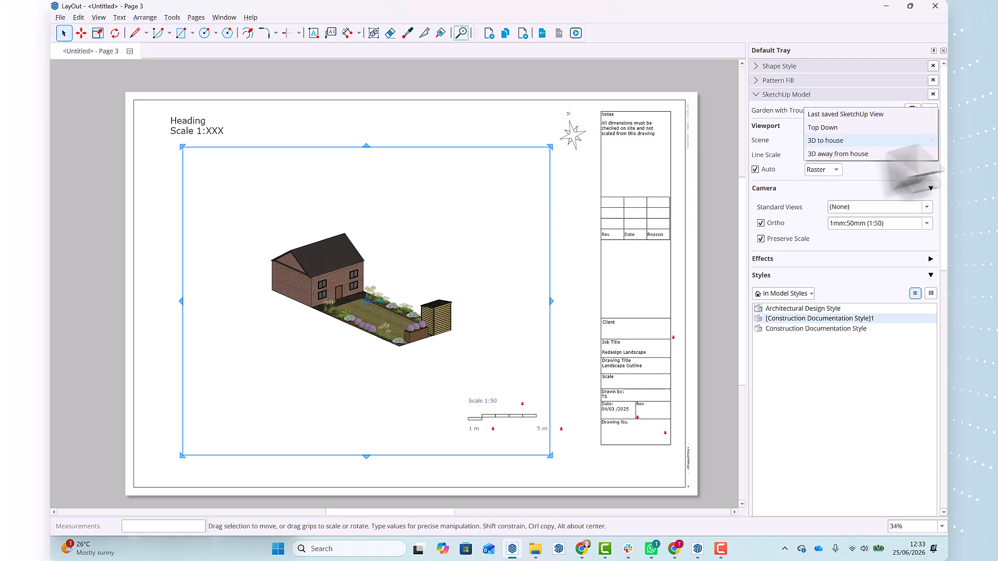
{"action": "left_click", "coordinate": [848, 154]}
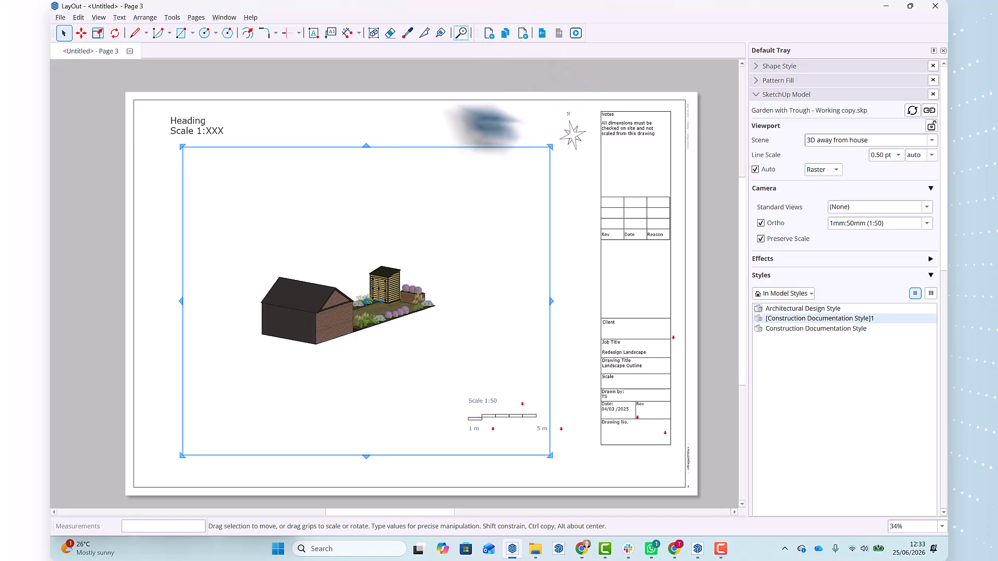
{"action": "left_click", "coordinate": [370, 86]}
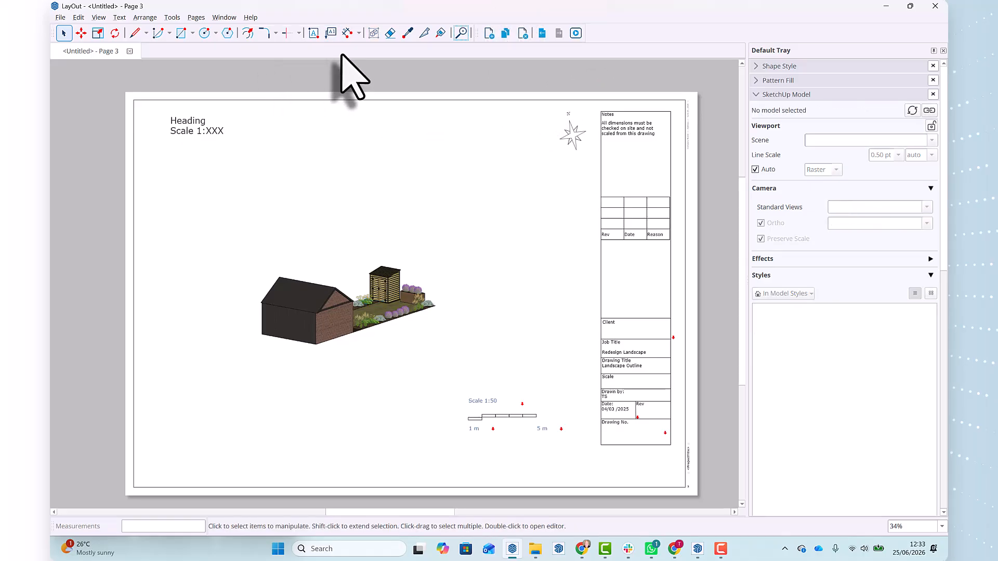
- Duplicate the 3D away from house page as another sheet of the set
{"action": "left_click", "coordinate": [197, 18]}
{"action": "left_click", "coordinate": [232, 46]}
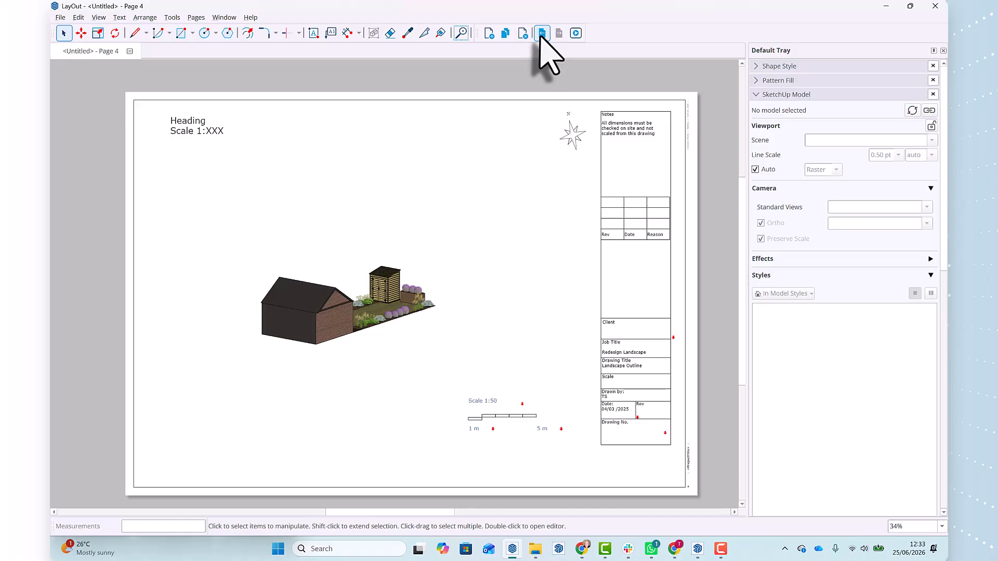
{"action": "left_click", "coordinate": [559, 33]}
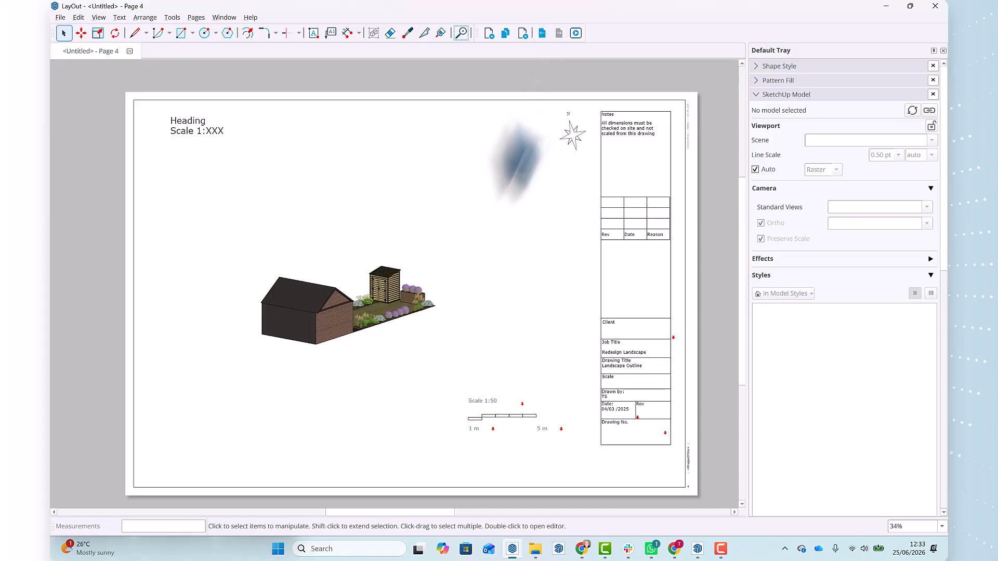
{"action": "left_click", "coordinate": [357, 337]}
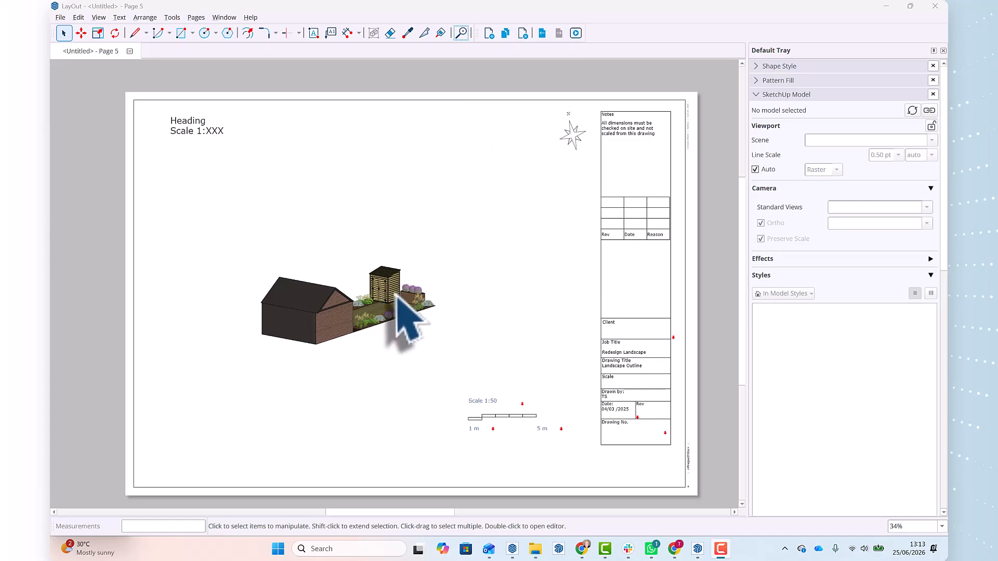
- Try the AI Render Image scene in the fifth page's viewport
{"action": "left_click", "coordinate": [409, 320]}
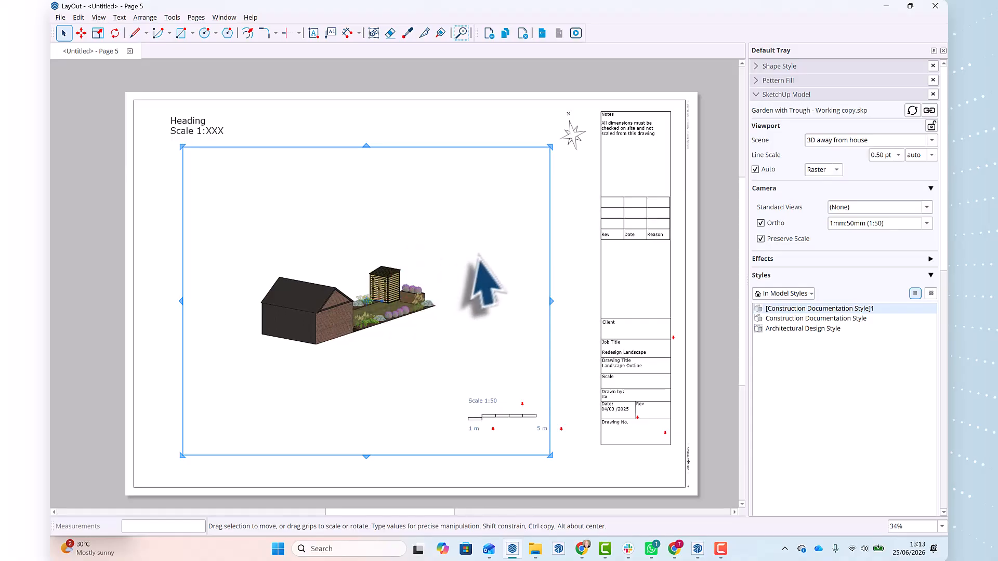
{"action": "left_click", "coordinate": [931, 140]}
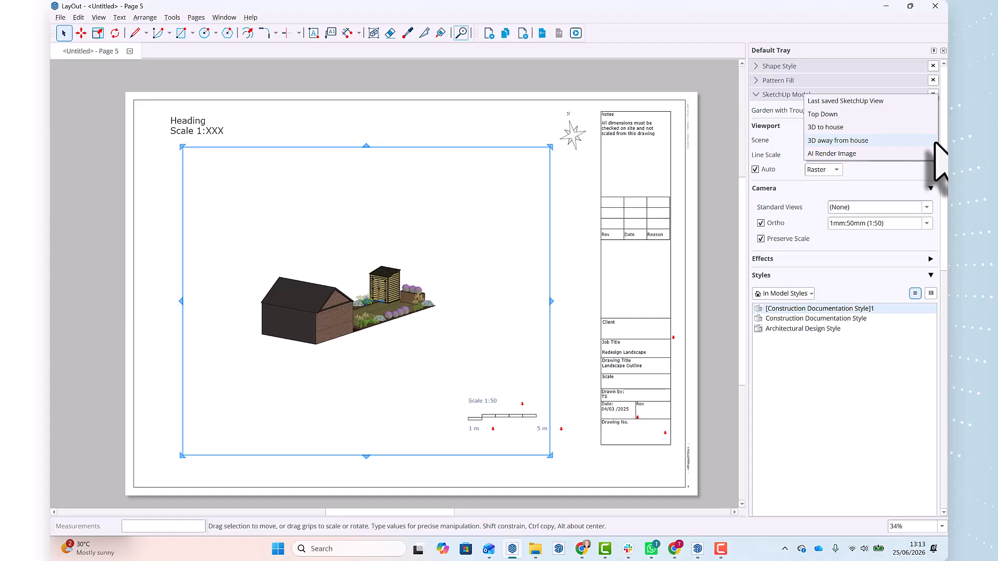
{"action": "left_click", "coordinate": [832, 154]}
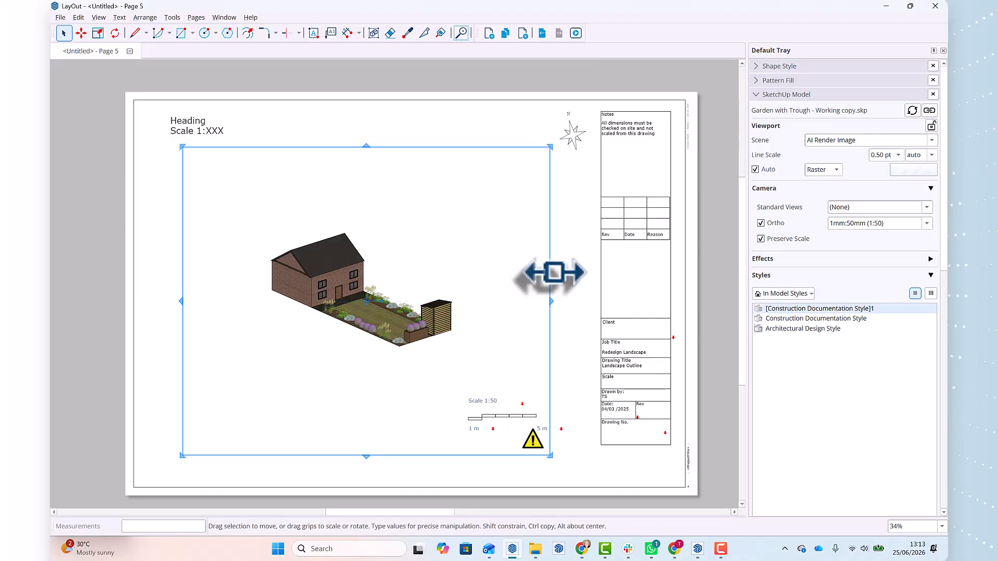
{"action": "left_click", "coordinate": [556, 290]}
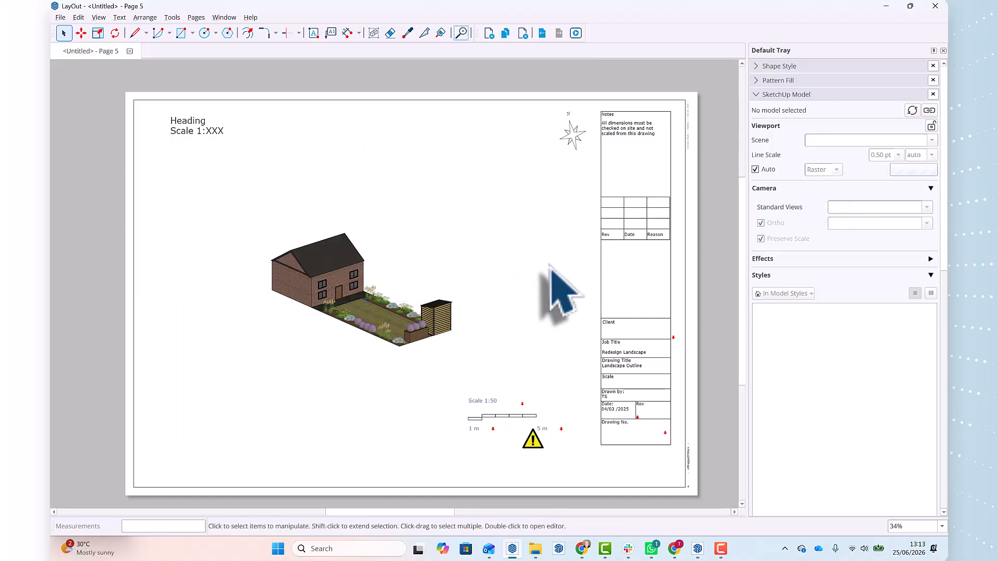
{"action": "left_click", "coordinate": [380, 302]}
{"action": "key", "text": "Delete"}
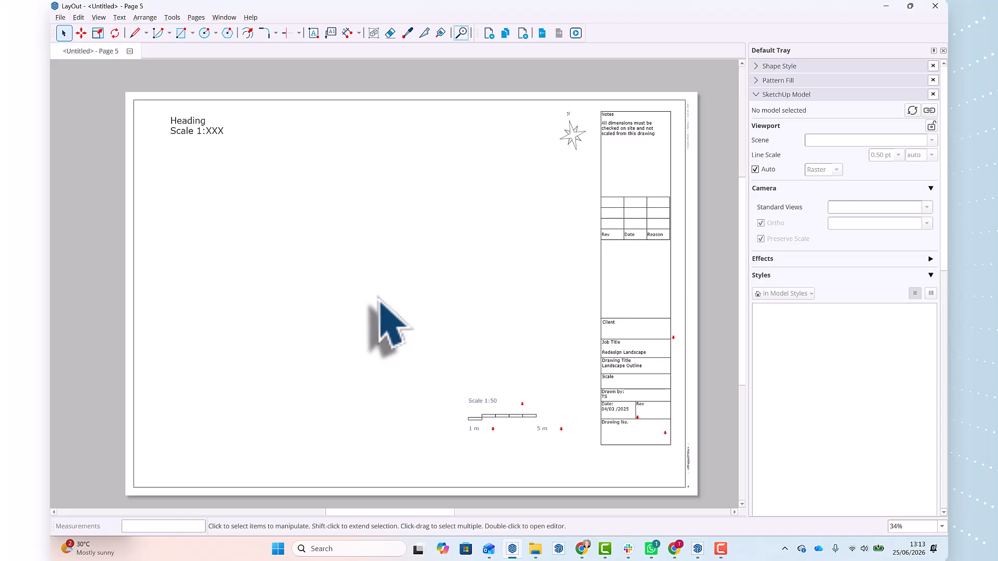
{"action": "left_click", "coordinate": [57, 17]}
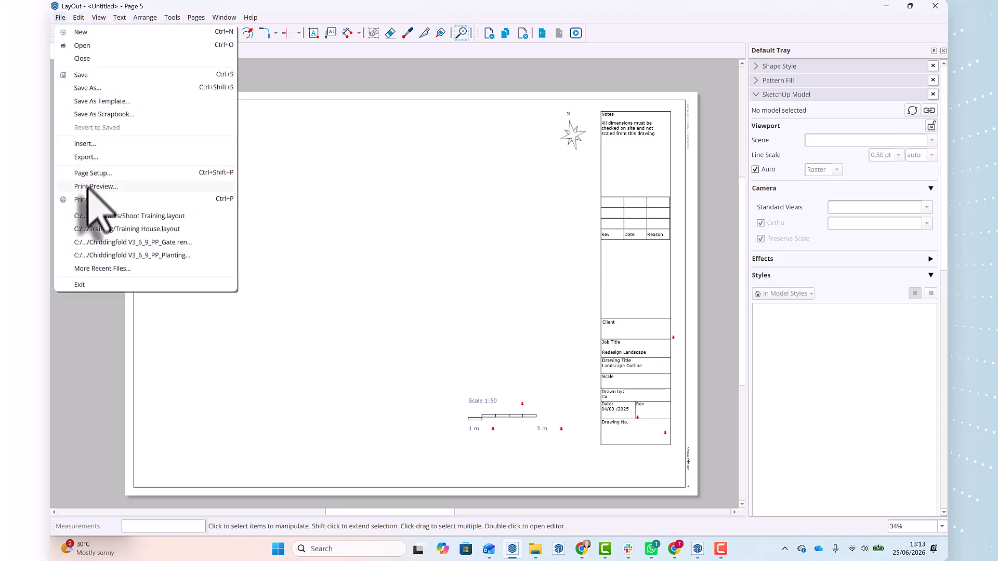
{"action": "left_click", "coordinate": [85, 144]}
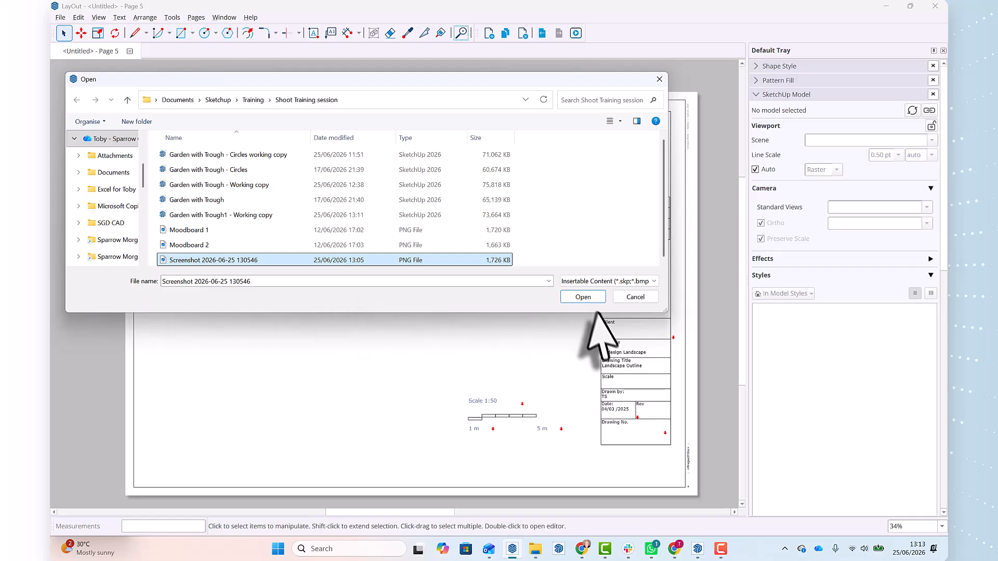
{"action": "left_click", "coordinate": [586, 299]}
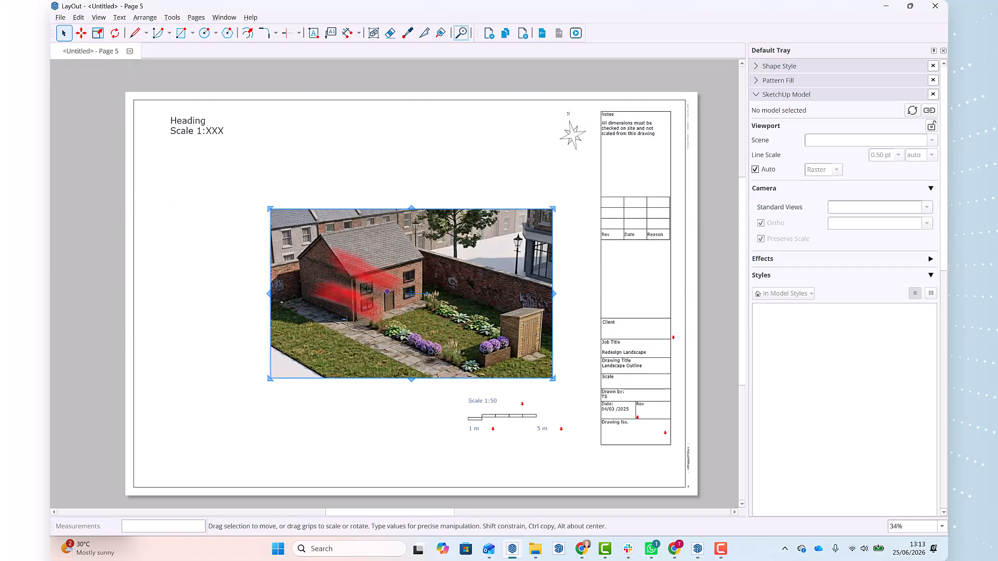
- Enlarge the rendered garden image from two opposite corners so it fills the space between the heading and the scale bar
{"action": "left_click_drag", "start_coordinate": [270, 209], "coordinate": [194, 167]}
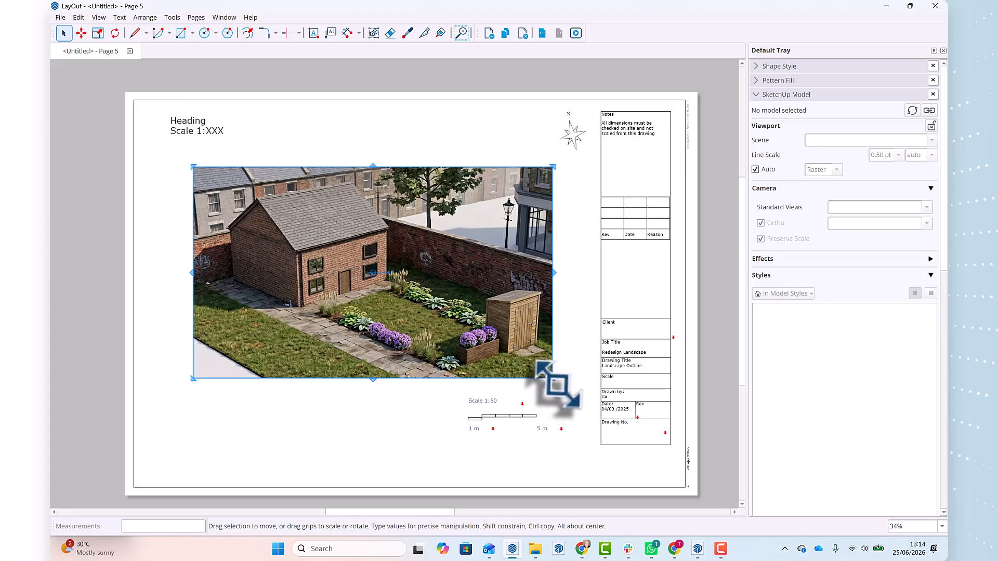
{"action": "left_click_drag", "start_coordinate": [554, 379], "coordinate": [567, 395]}
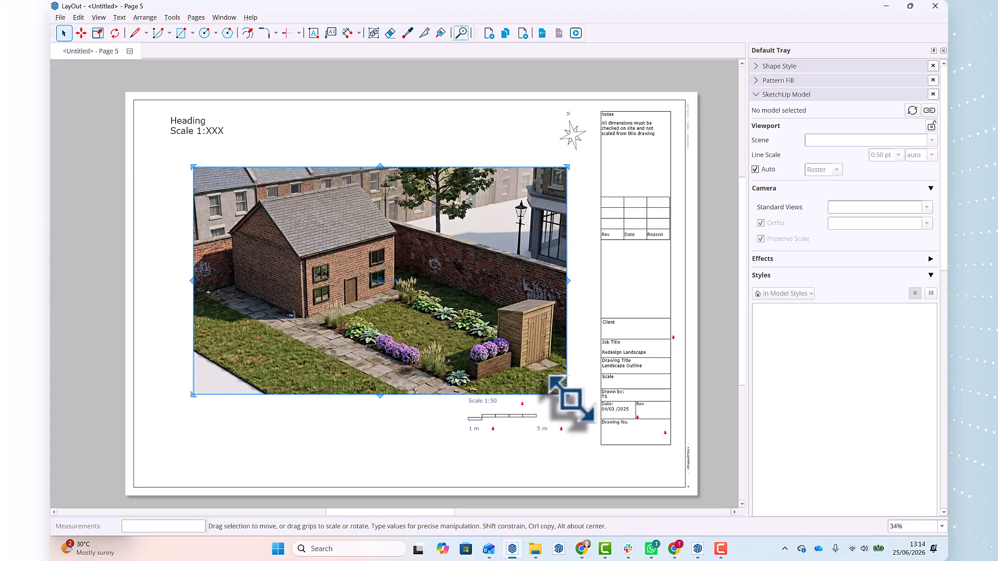
{"action": "left_click", "coordinate": [331, 424]}
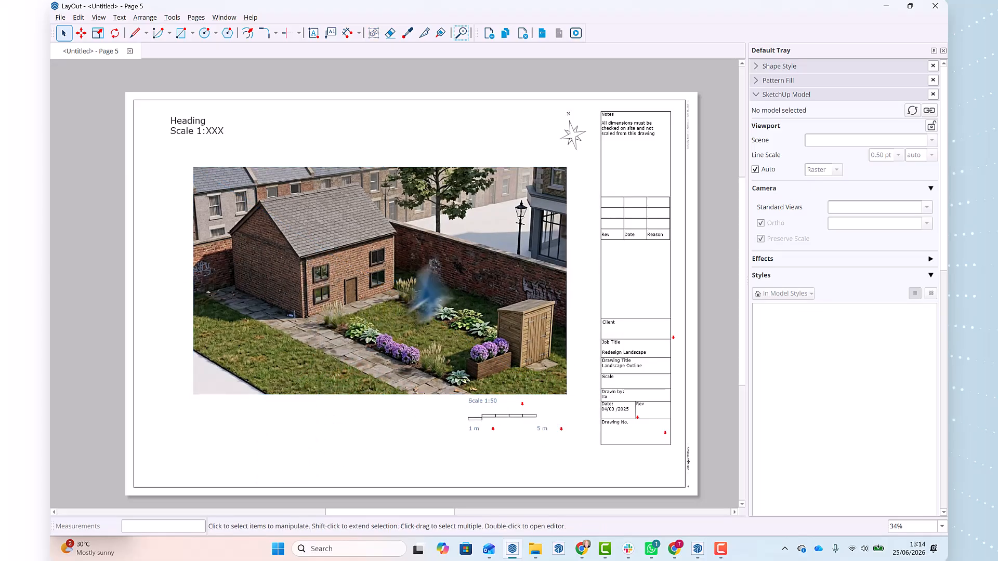
- Insert the Moodboard 1 image on the first page with the circles planting plan
{"action": "left_click", "coordinate": [543, 34]}
{"action": "left_click", "coordinate": [543, 34]}
{"action": "left_click", "coordinate": [544, 34]}
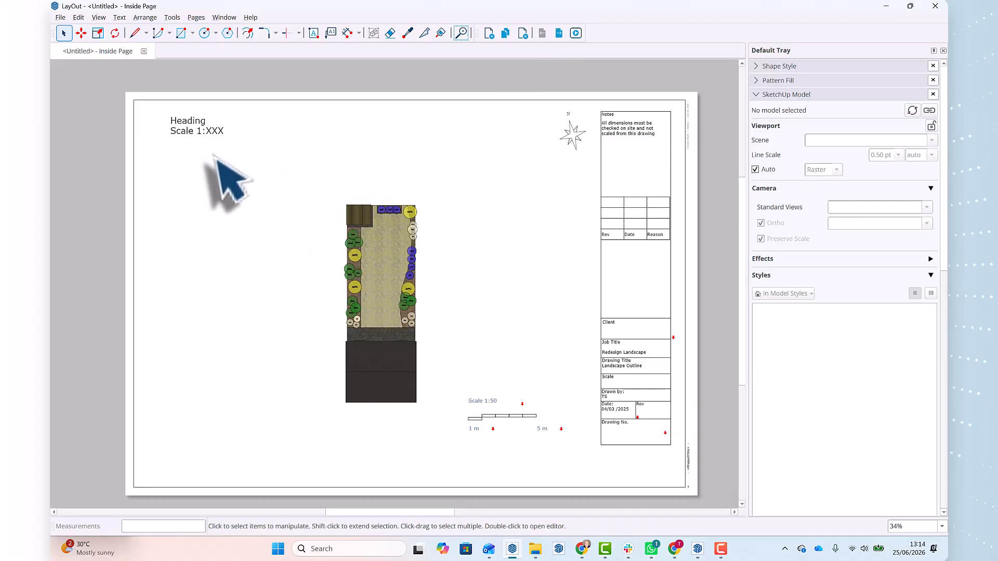
{"action": "left_click", "coordinate": [61, 17]}
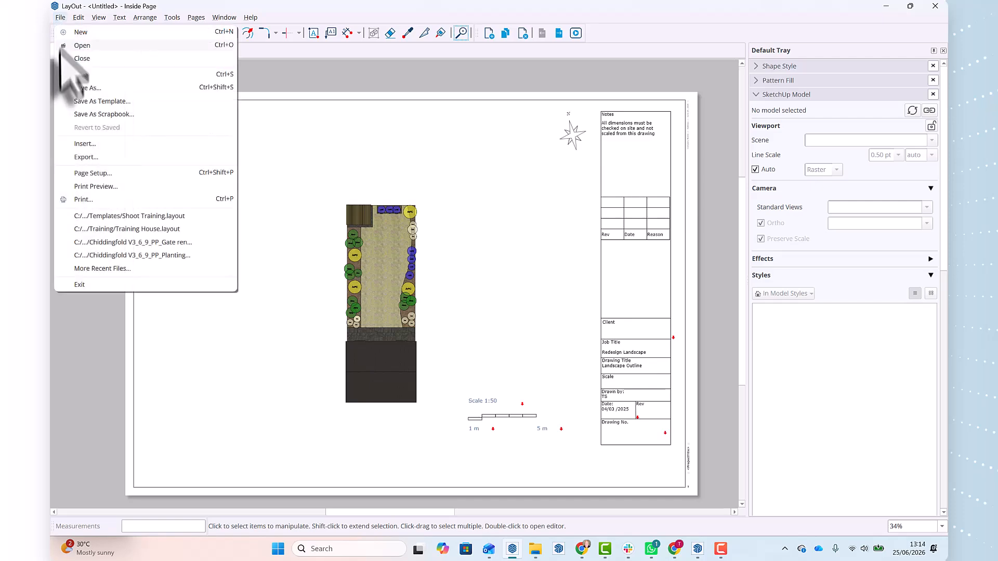
{"action": "left_click", "coordinate": [83, 144]}
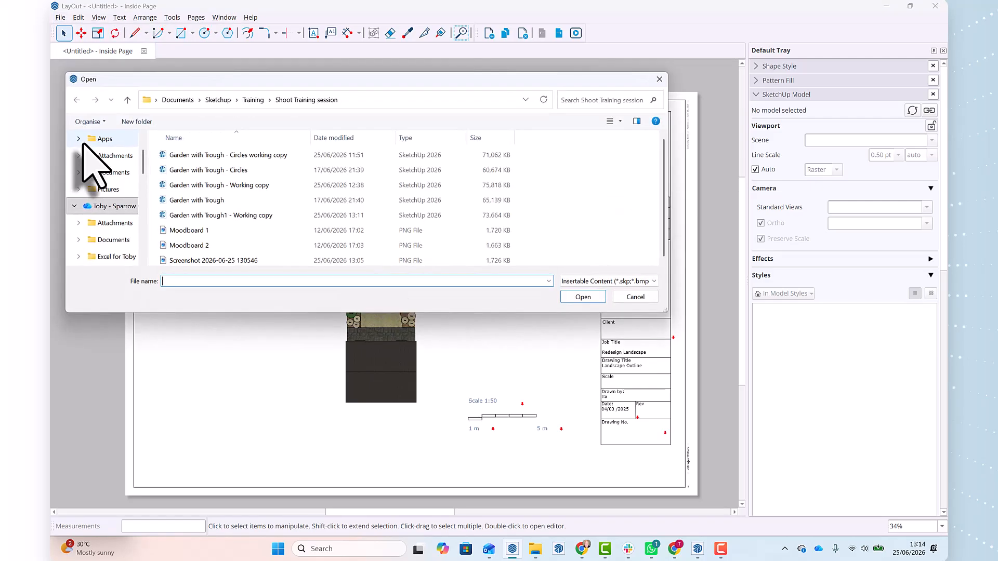
{"action": "left_click", "coordinate": [200, 232]}
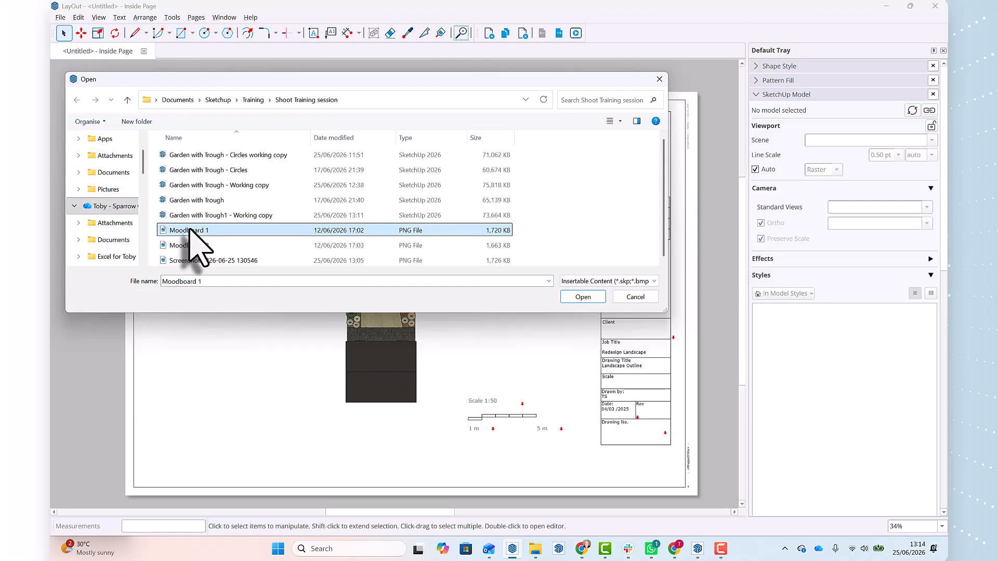
{"action": "double_click", "coordinate": [193, 232]}
- Place the Moodboard 1 image just below the heading and shrink it to clear the planting plan
{"action": "left_click_drag", "start_coordinate": [449, 269], "coordinate": [342, 188]}
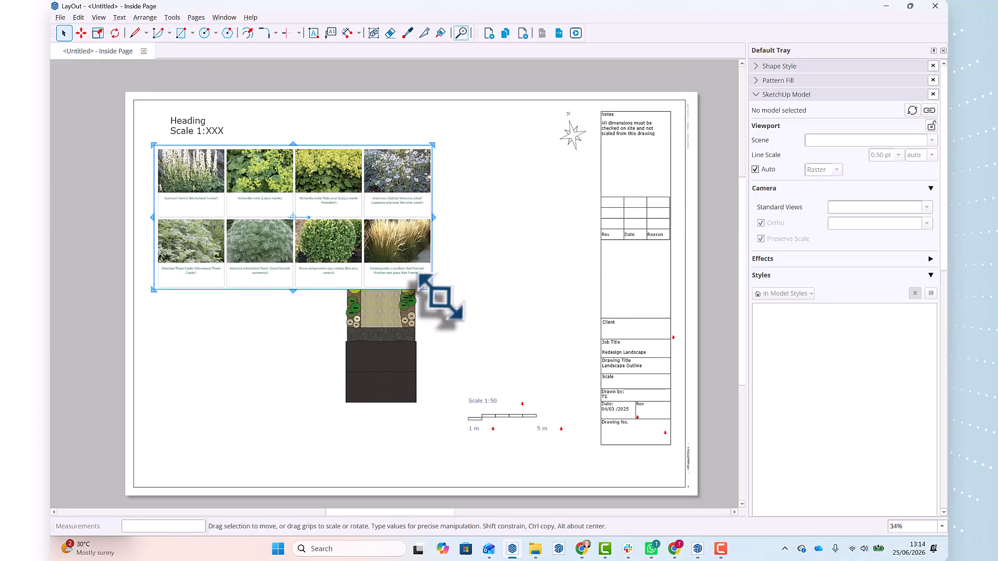
{"action": "left_click_drag", "start_coordinate": [432, 290], "coordinate": [321, 233]}
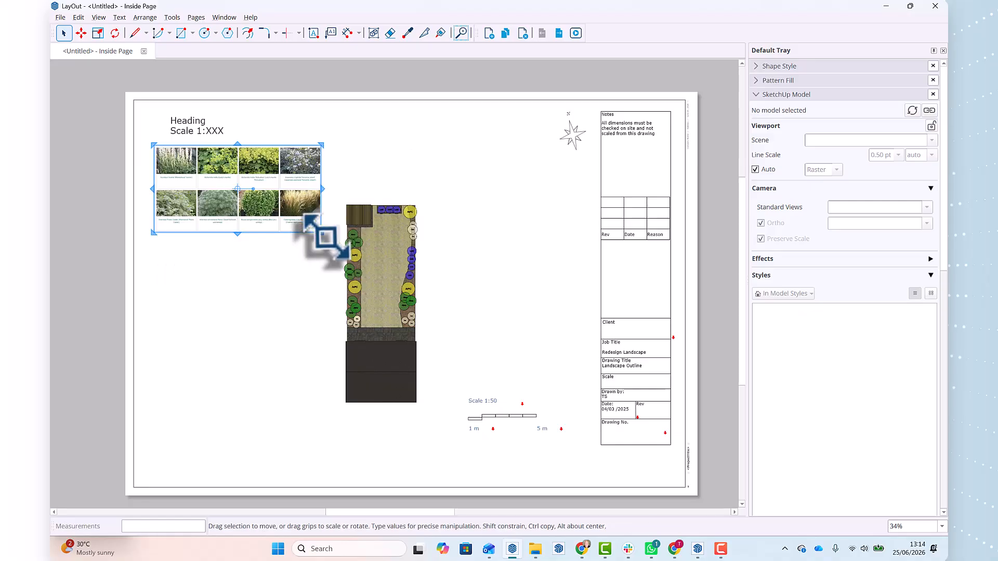
{"action": "left_click", "coordinate": [295, 318]}
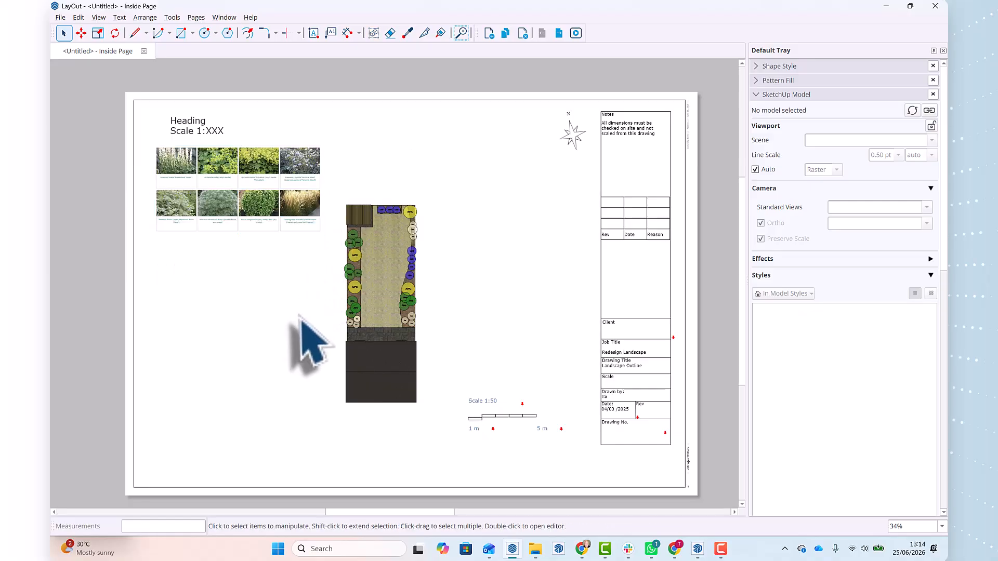
- Insert the Moodboard 2 image and place it below the first moodboard, beside the house end of the plan
{"action": "left_click", "coordinate": [60, 18]}
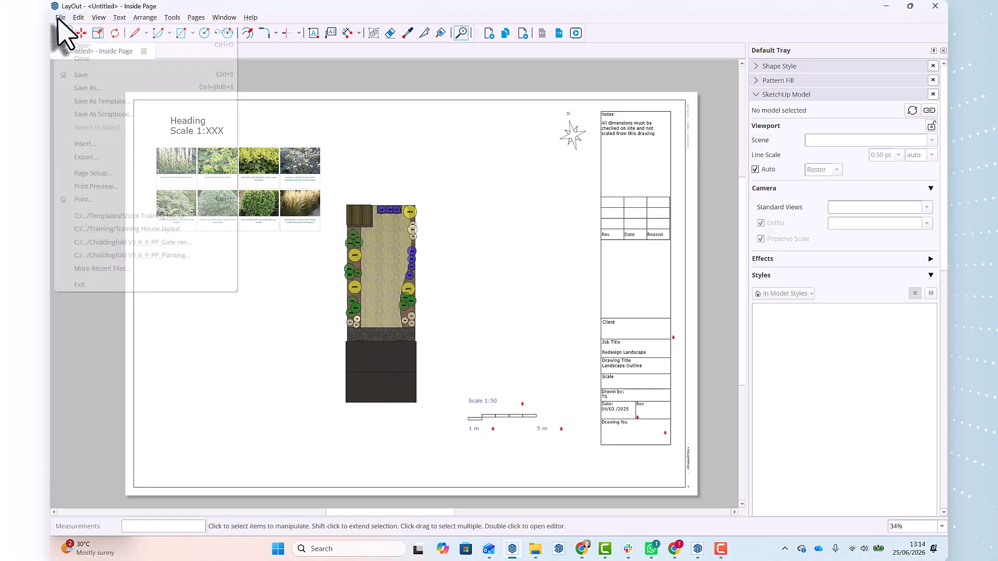
{"action": "left_click", "coordinate": [84, 144]}
{"action": "left_click", "coordinate": [219, 245]}
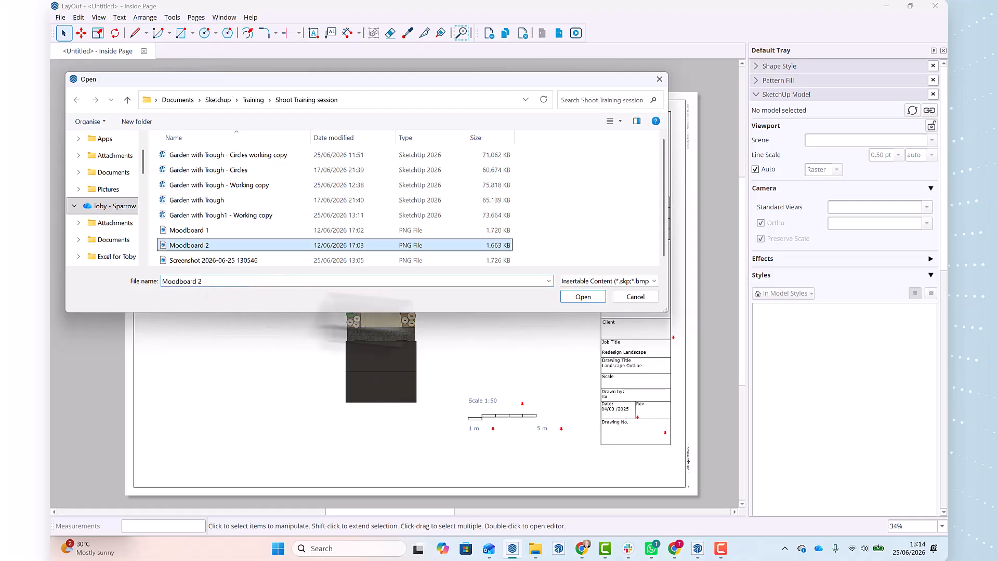
{"action": "left_click", "coordinate": [583, 297]}
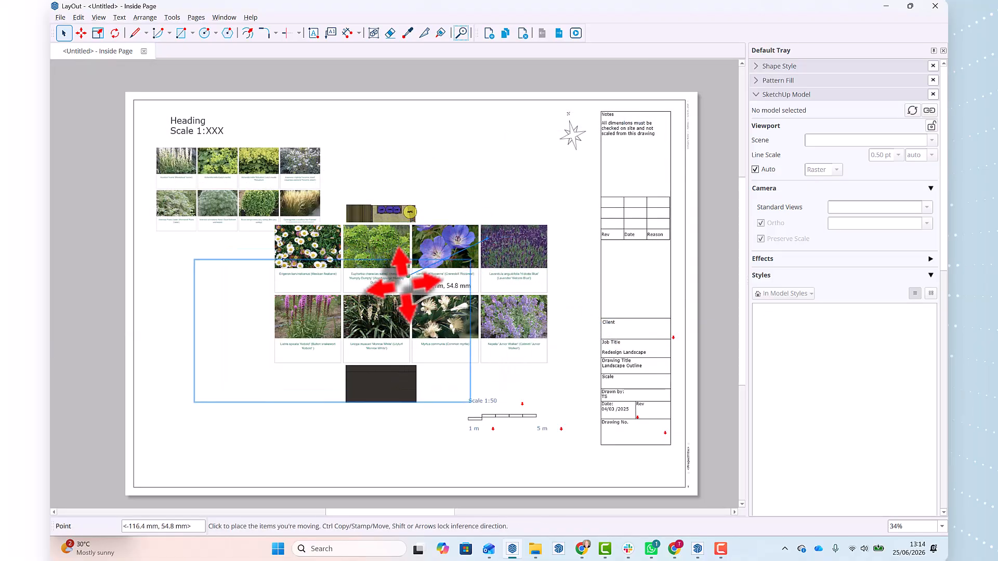
{"action": "left_click", "coordinate": [359, 308]}
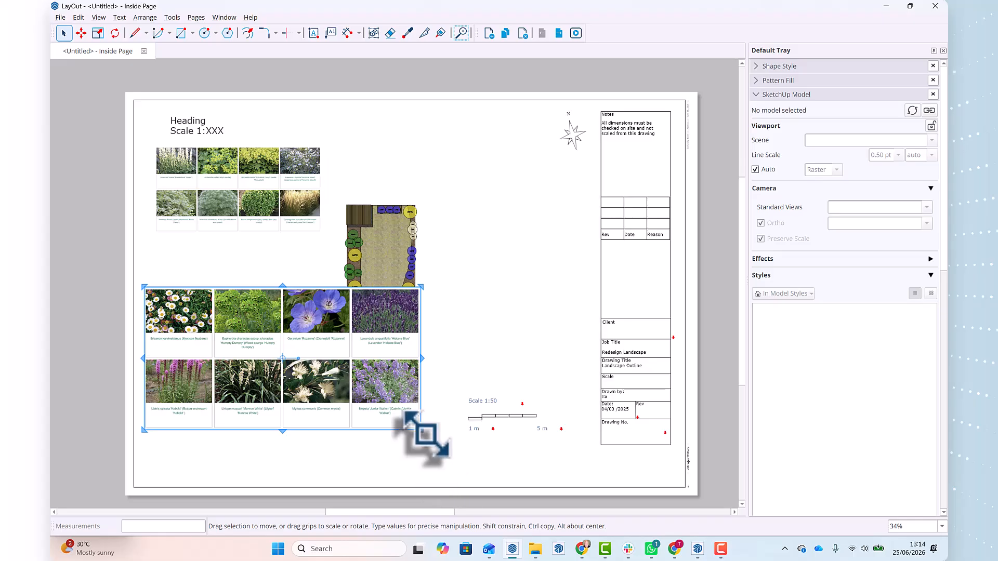
- Shrink the Moodboard 2 image to about the width of the moodboard above it
{"action": "left_click_drag", "start_coordinate": [421, 431], "coordinate": [335, 379]}
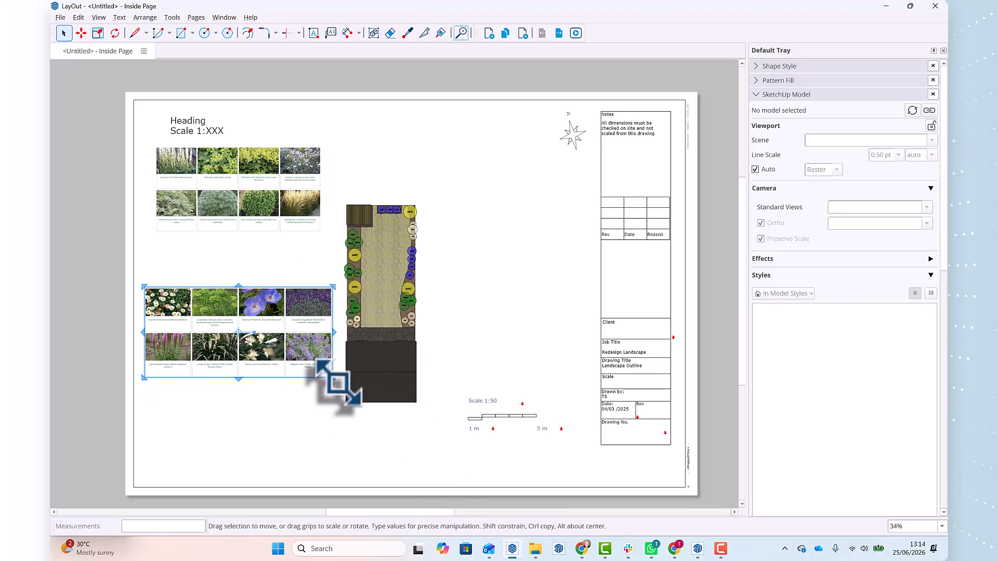
{"action": "left_click_drag", "start_coordinate": [333, 378], "coordinate": [320, 365]}
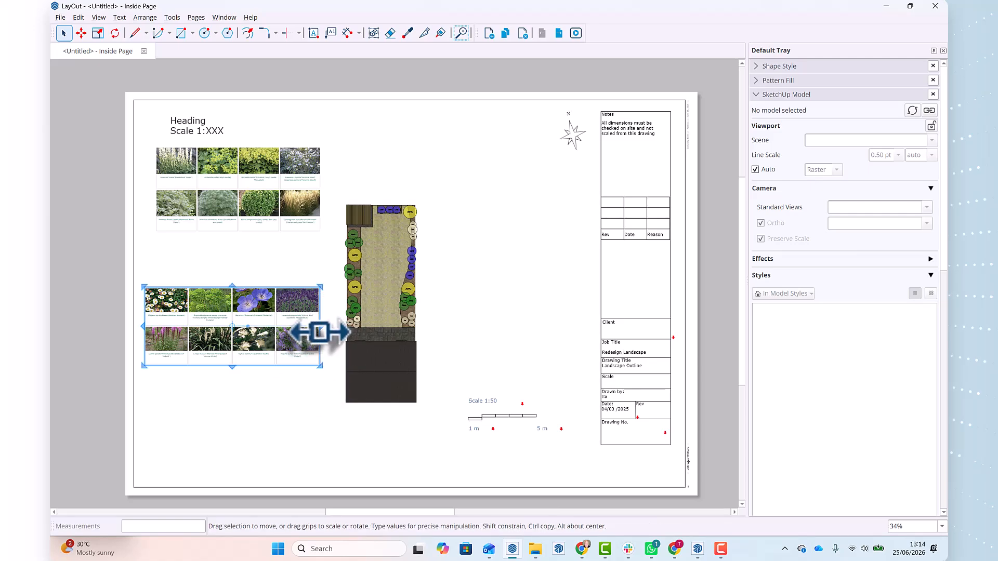
{"action": "left_click", "coordinate": [297, 274]}
- Dimension the width of the house roof along its lower edge, with the dimension line offset about 15 mm below it
{"action": "scroll", "coordinate": [244, 322], "scroll_direction": "up", "scroll_amount": 2}
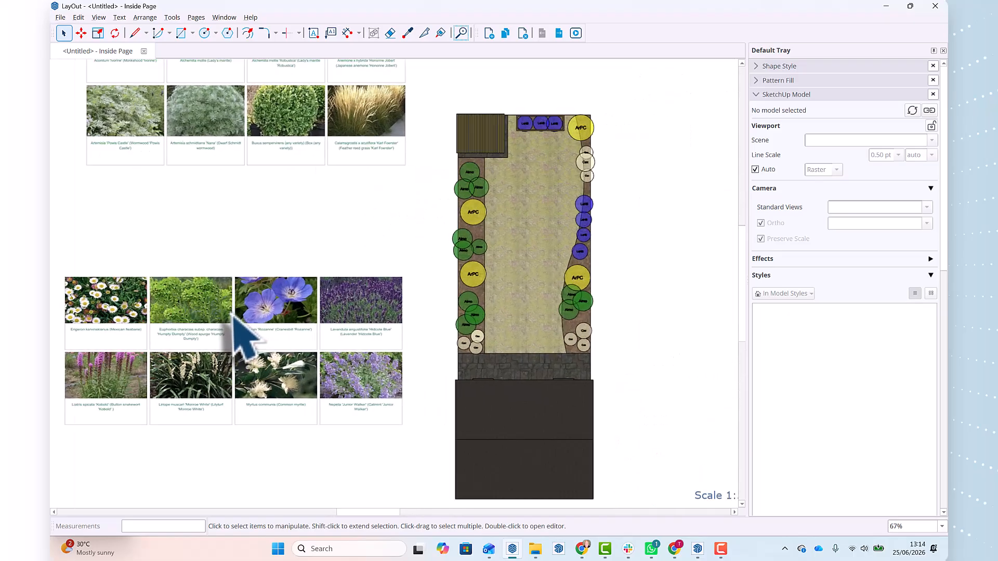
{"action": "scroll", "coordinate": [232, 315], "scroll_direction": "down", "scroll_amount": 4}
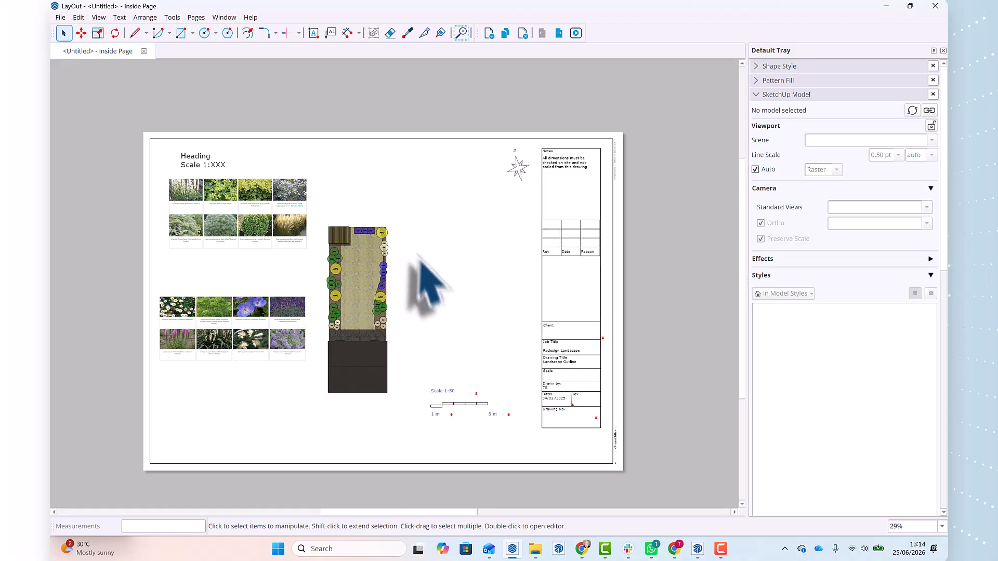
{"action": "scroll", "coordinate": [387, 327], "scroll_direction": "up", "scroll_amount": 3}
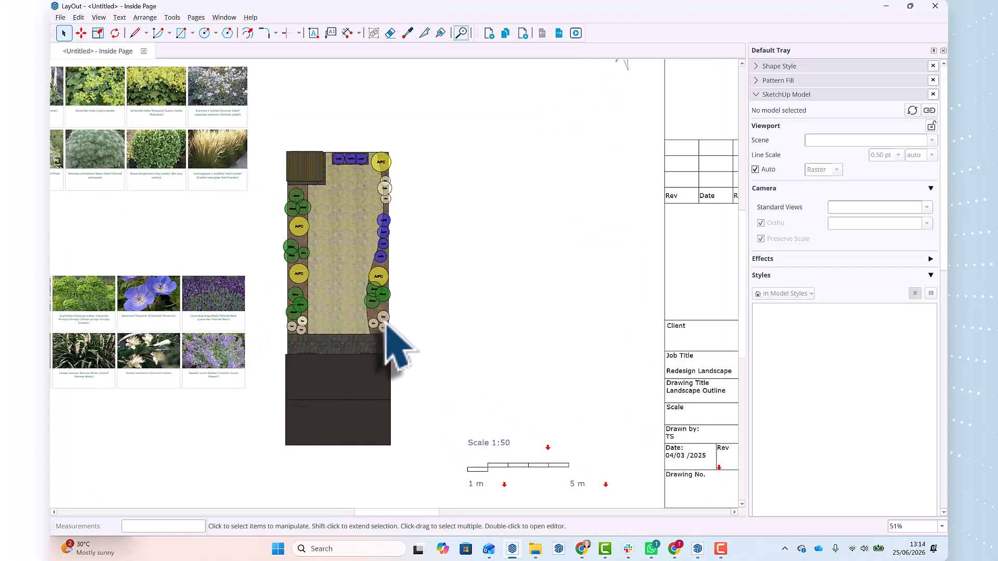
{"action": "left_click", "coordinate": [367, 223]}
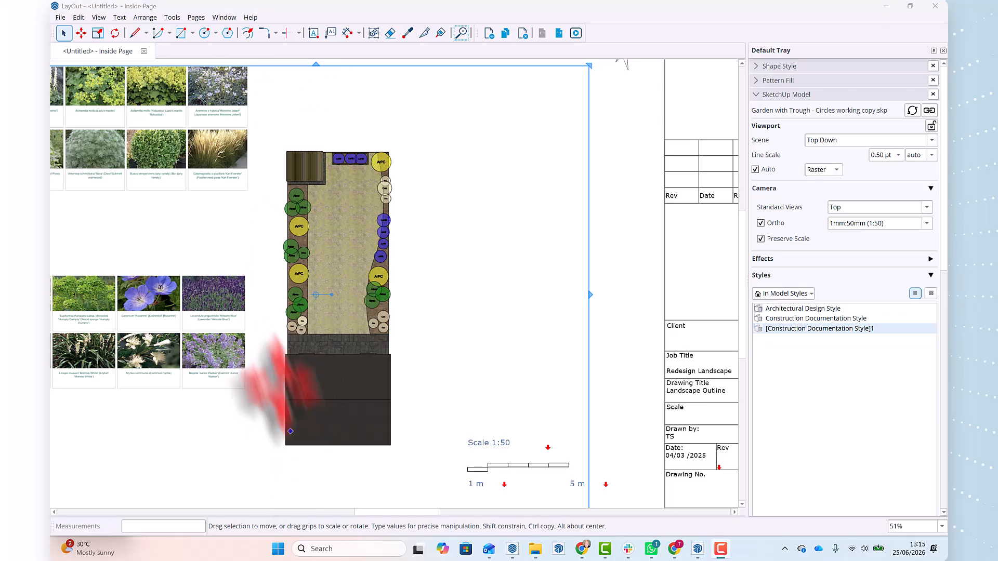
{"action": "left_click", "coordinate": [346, 33]}
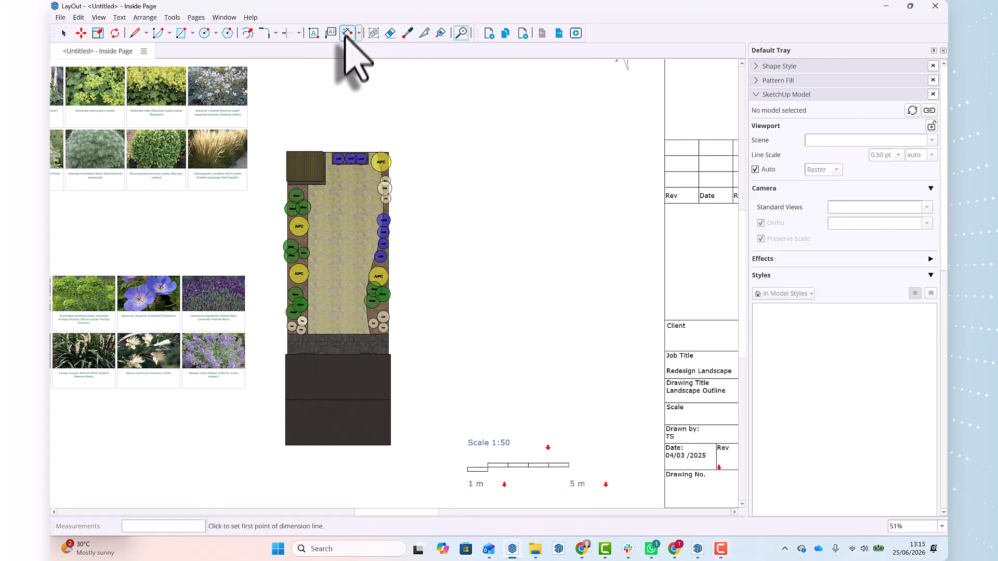
{"action": "scroll", "coordinate": [296, 467], "scroll_direction": "up", "scroll_amount": 1}
{"action": "scroll", "coordinate": [293, 470], "scroll_direction": "up", "scroll_amount": 3}
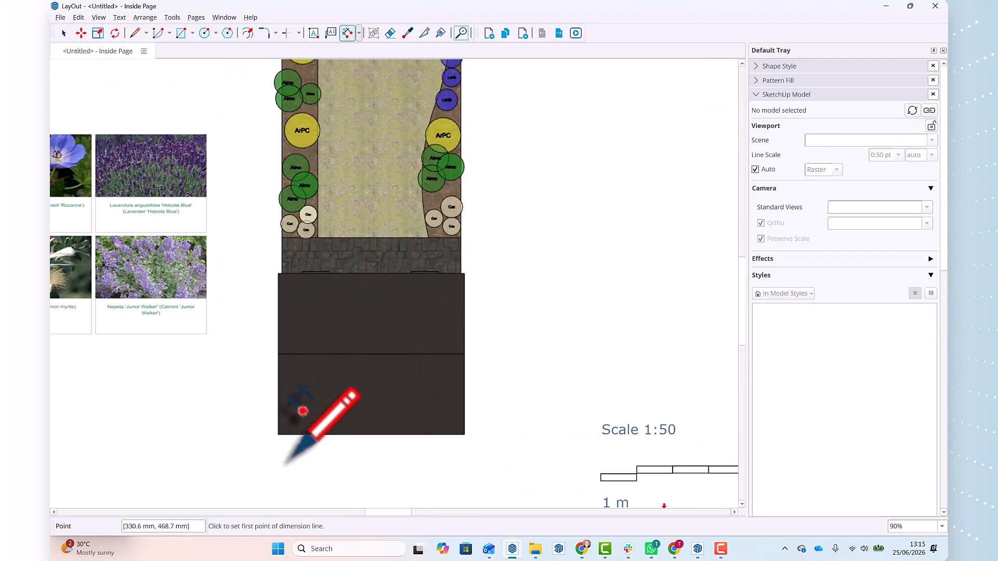
{"action": "left_click", "coordinate": [278, 434]}
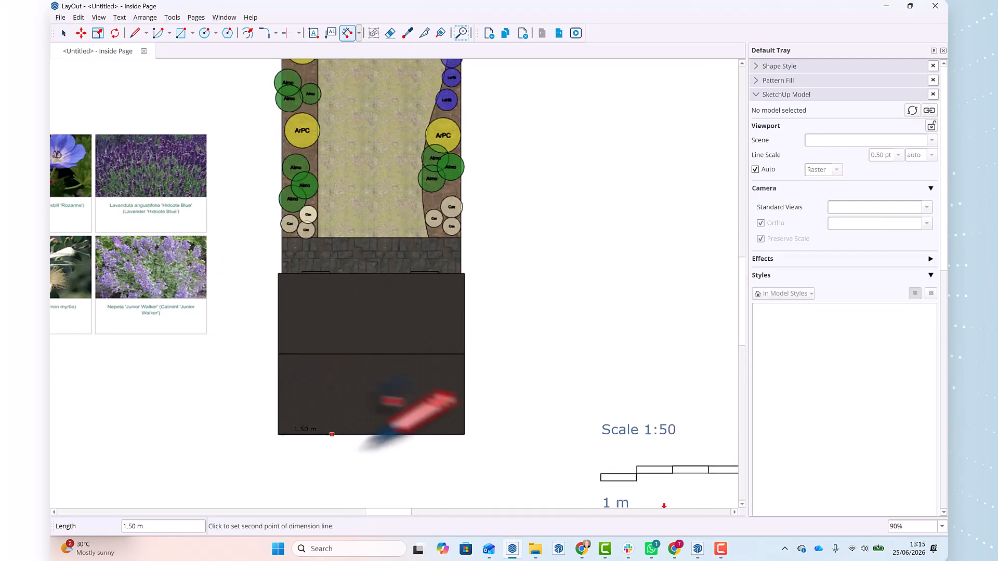
{"action": "left_click", "coordinate": [464, 434]}
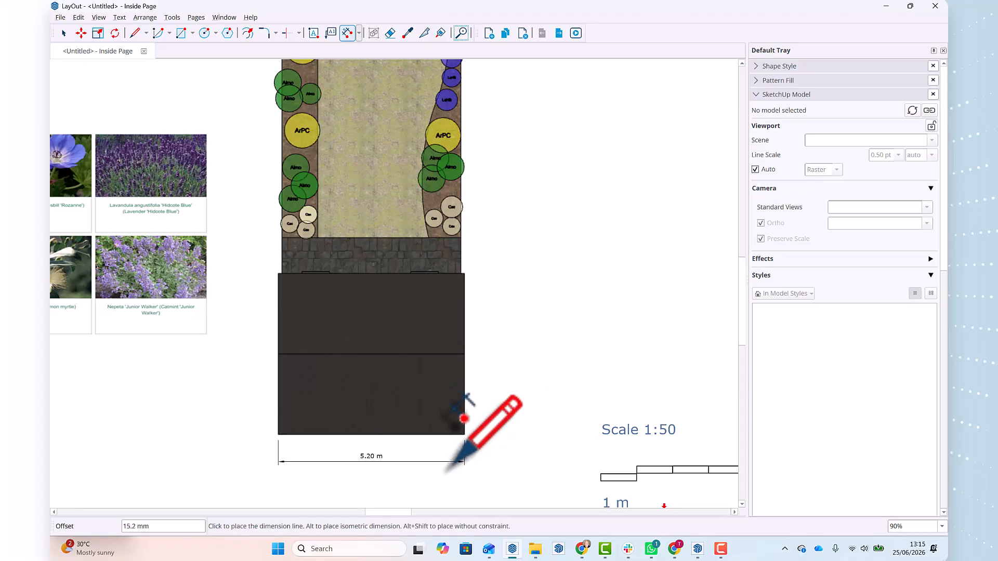
{"action": "left_click", "coordinate": [450, 463]}
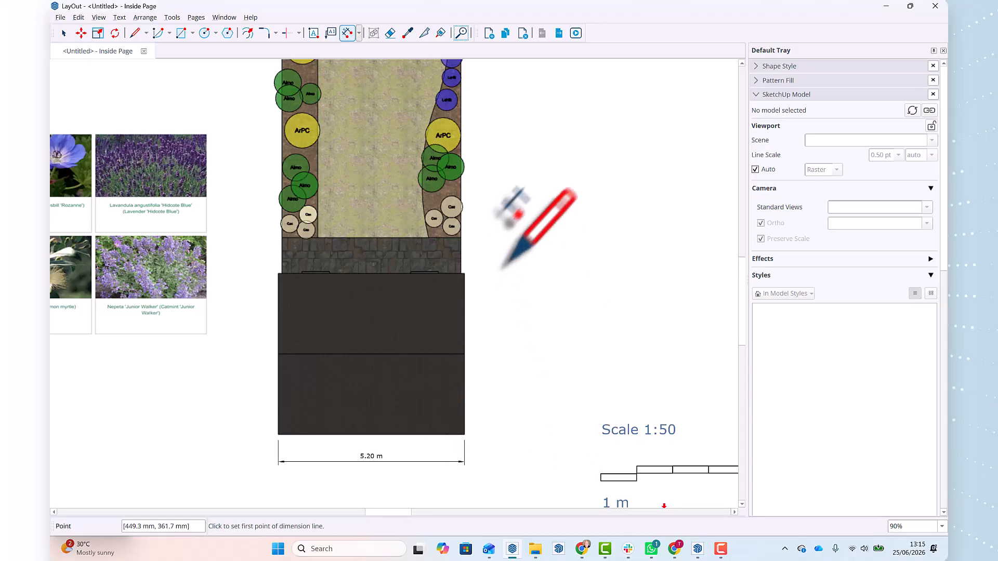
- Dimension the width of the raised lavender bed at the garden's far end, with the dimension line offset about 5 mm above it
{"action": "scroll", "coordinate": [508, 288], "scroll_direction": "down", "scroll_amount": 3}
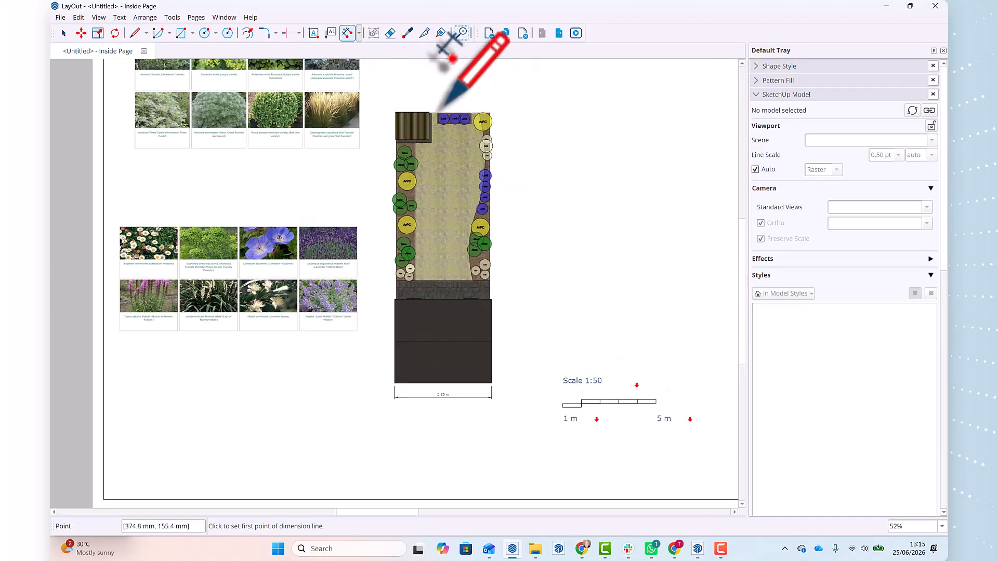
{"action": "scroll", "coordinate": [439, 100], "scroll_direction": "up", "scroll_amount": 5}
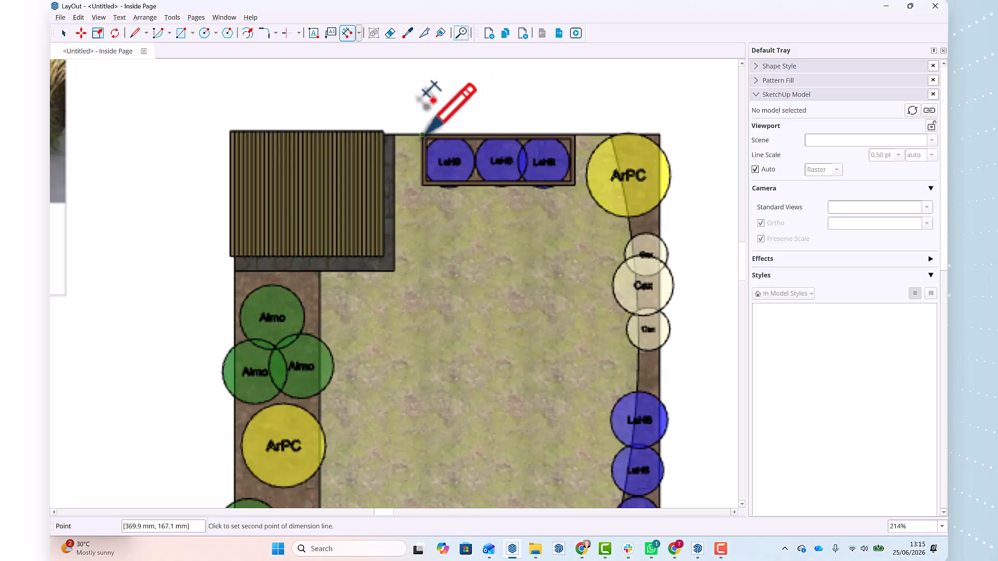
{"action": "left_click", "coordinate": [422, 135]}
{"action": "left_click", "coordinate": [575, 134]}
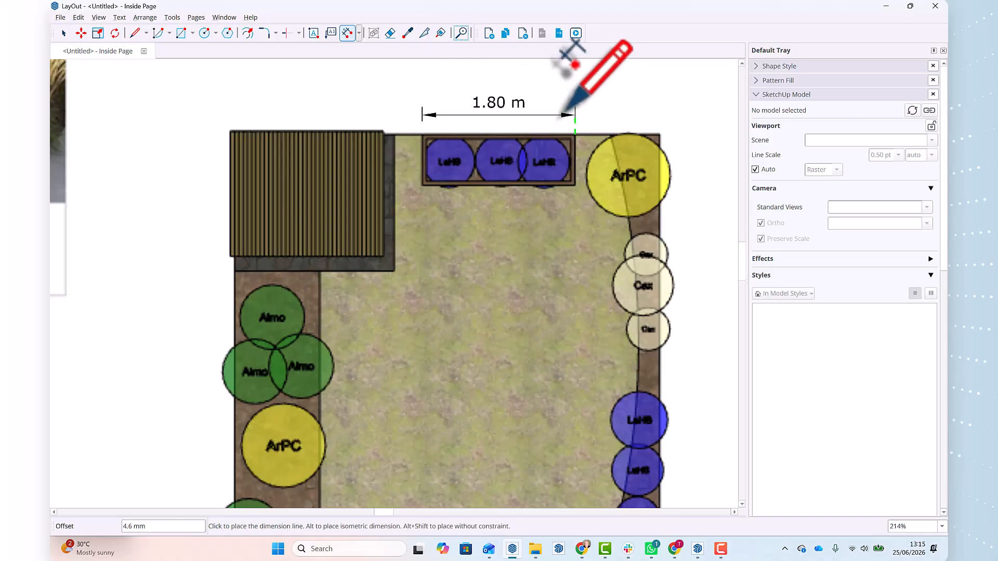
{"action": "left_click", "coordinate": [559, 112]}
- Add a leader label reading "Garden Shed" from the shed on the planting plan, placing the text above the plan
{"action": "scroll", "coordinate": [364, 208], "scroll_direction": "down", "scroll_amount": 5}
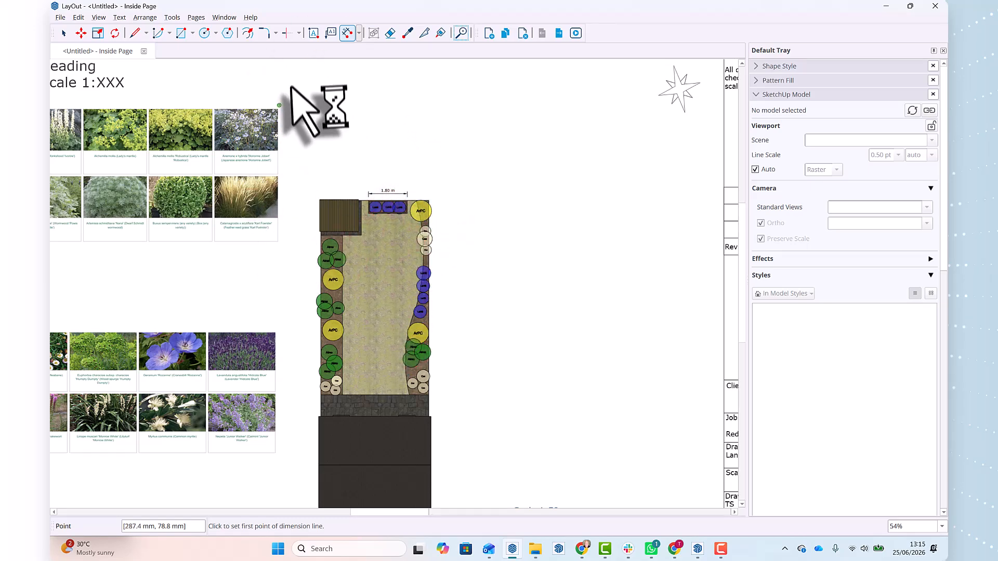
{"action": "left_click", "coordinate": [330, 33]}
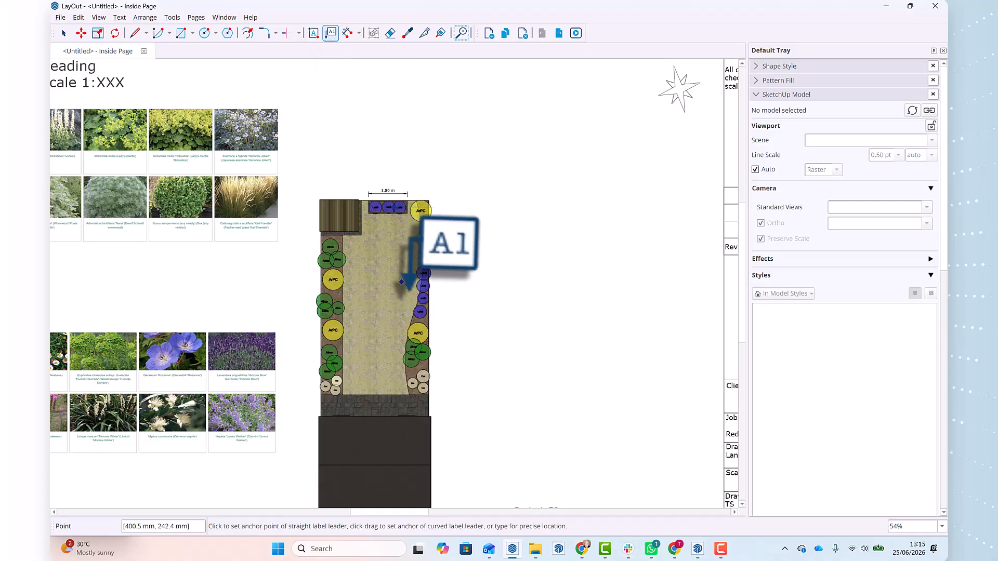
{"action": "scroll", "coordinate": [405, 270], "scroll_direction": "down", "scroll_amount": 3}
{"action": "scroll", "coordinate": [353, 223], "scroll_direction": "up", "scroll_amount": 5}
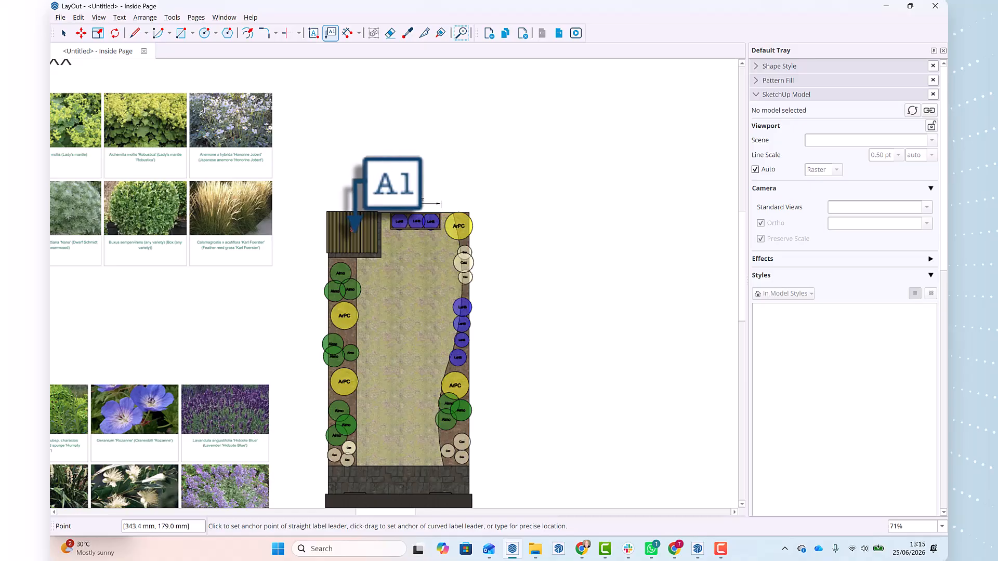
{"action": "left_click", "coordinate": [353, 228]}
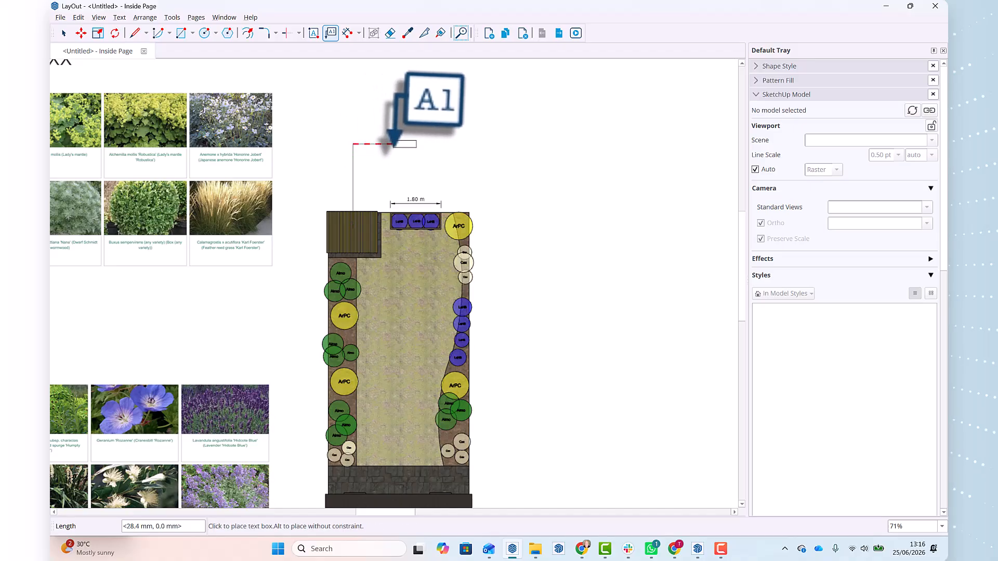
{"action": "left_click", "coordinate": [387, 144]}
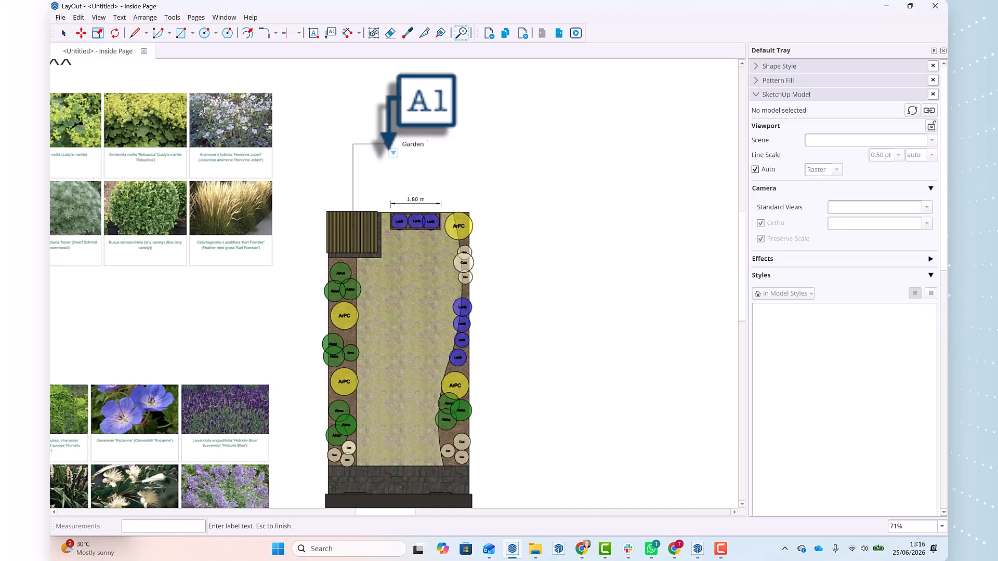
{"action": "key", "text": "Escape"}
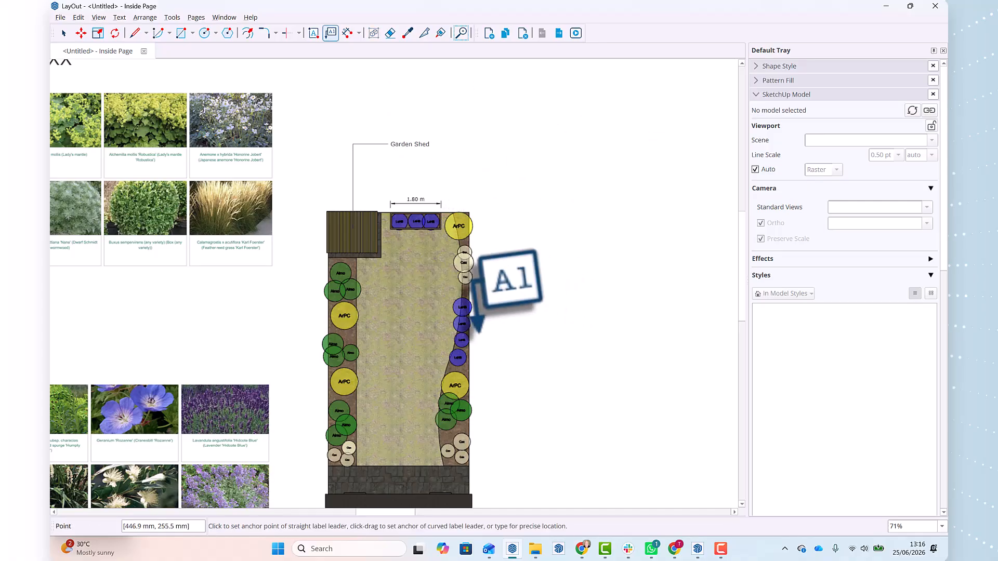
- Label the first lavender in the raised bed with its component definition name, Lavandula angustifolia 'Hidcote Blue'
{"action": "scroll", "coordinate": [416, 228], "scroll_direction": "up", "scroll_amount": 1}
{"action": "scroll", "coordinate": [402, 222], "scroll_direction": "up", "scroll_amount": 5}
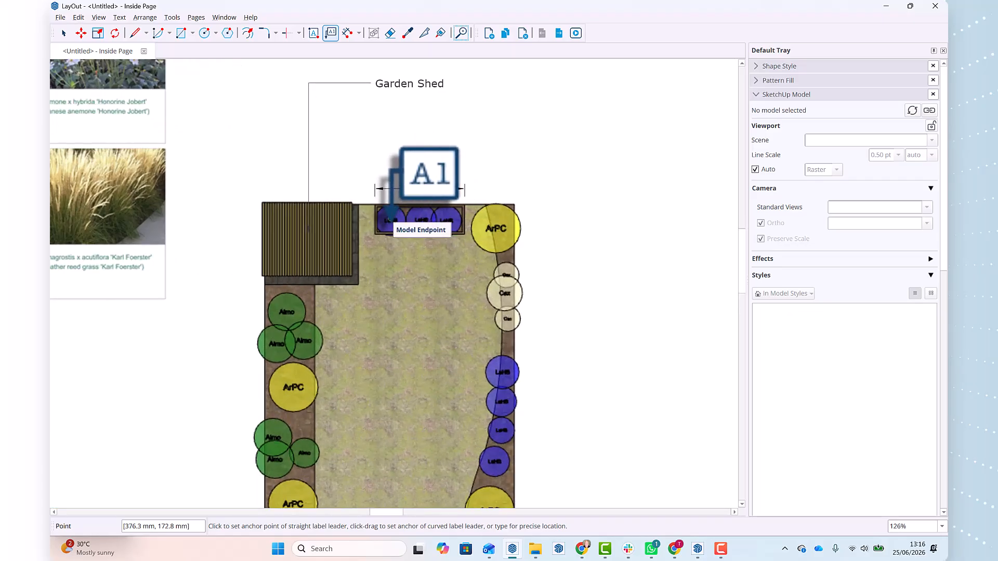
{"action": "left_click", "coordinate": [391, 218]}
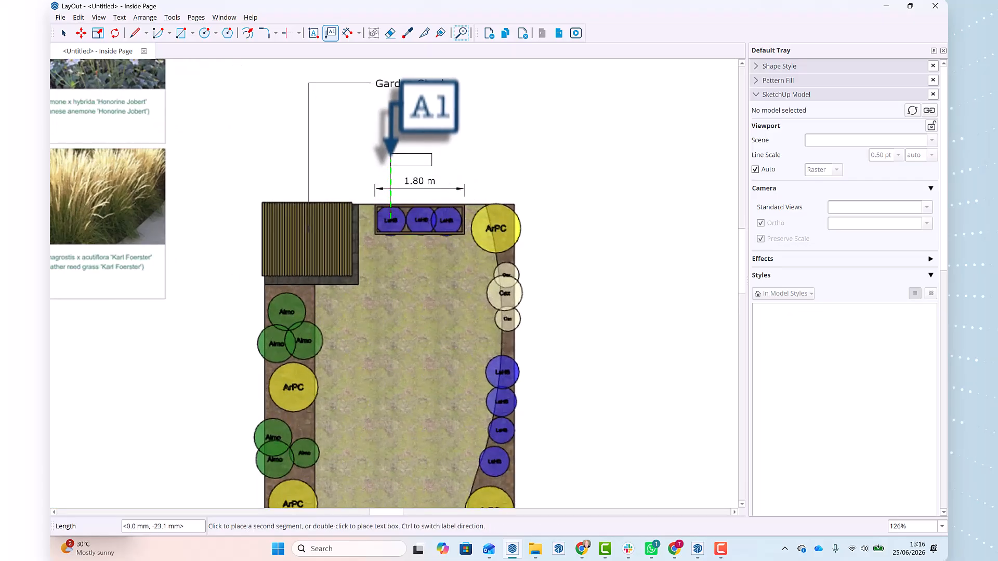
{"action": "left_click", "coordinate": [390, 123]}
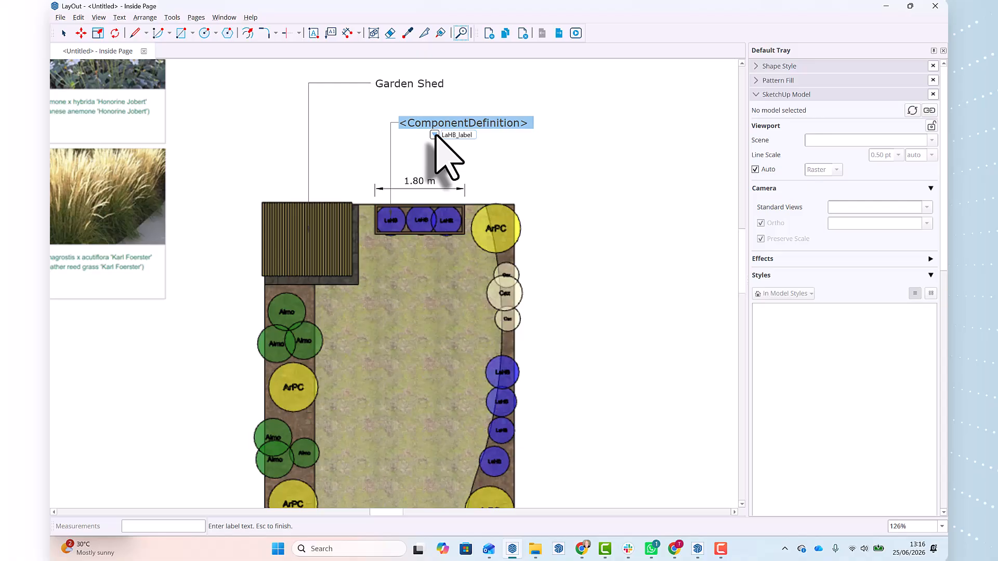
{"action": "left_click", "coordinate": [435, 134]}
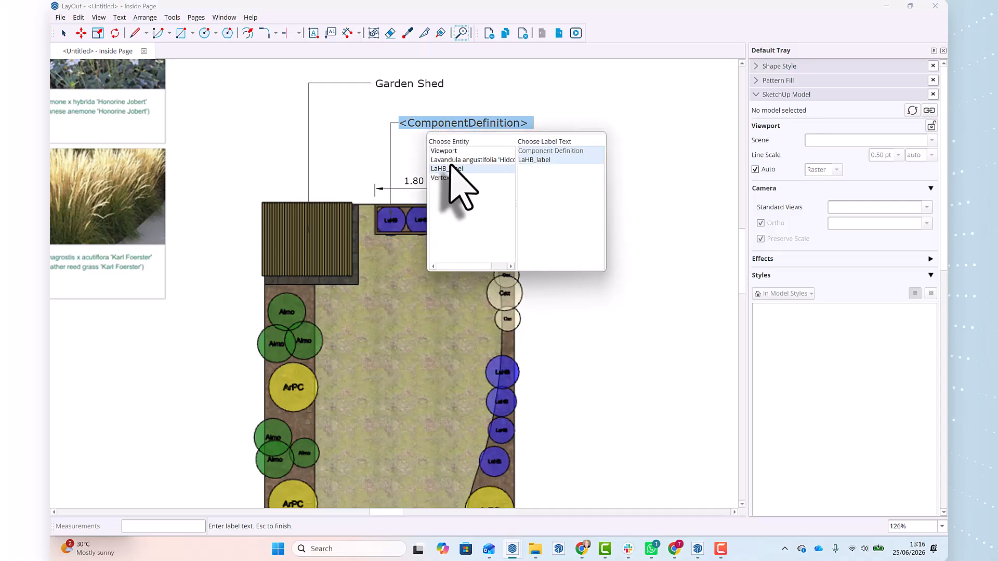
{"action": "left_click", "coordinate": [452, 161]}
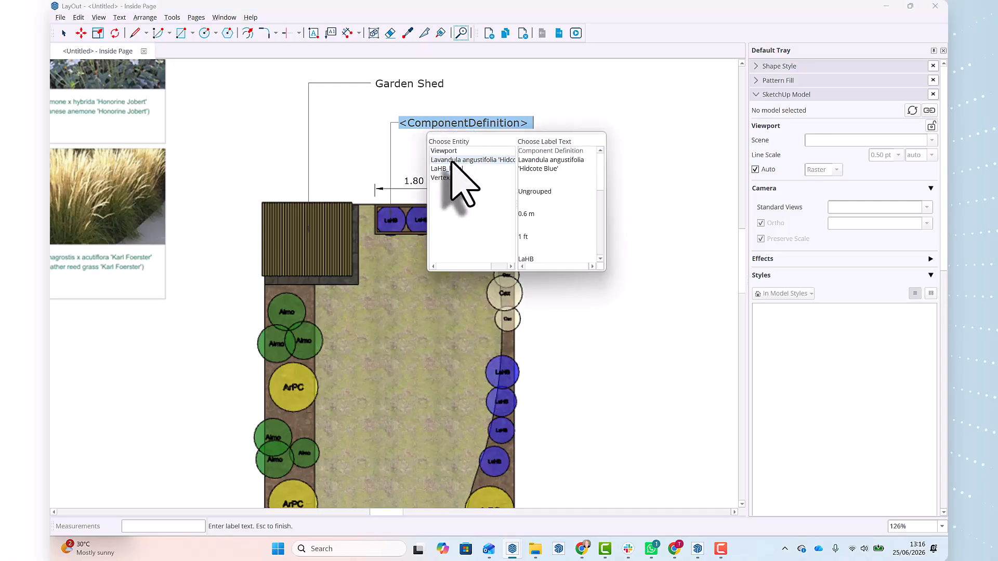
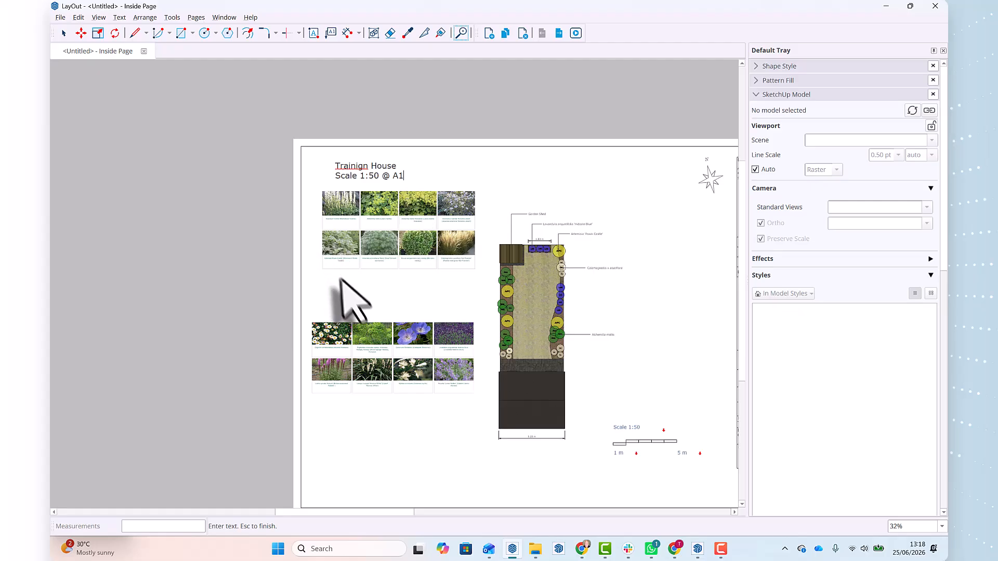
- Finish editing the planting plan's page heading and look over the notes and title block
{"action": "key", "text": "Escape"}
{"action": "scroll", "coordinate": [332, 276], "scroll_direction": "down", "scroll_amount": 1}
{"action": "scroll", "coordinate": [281, 271], "scroll_direction": "down", "scroll_amount": 1}
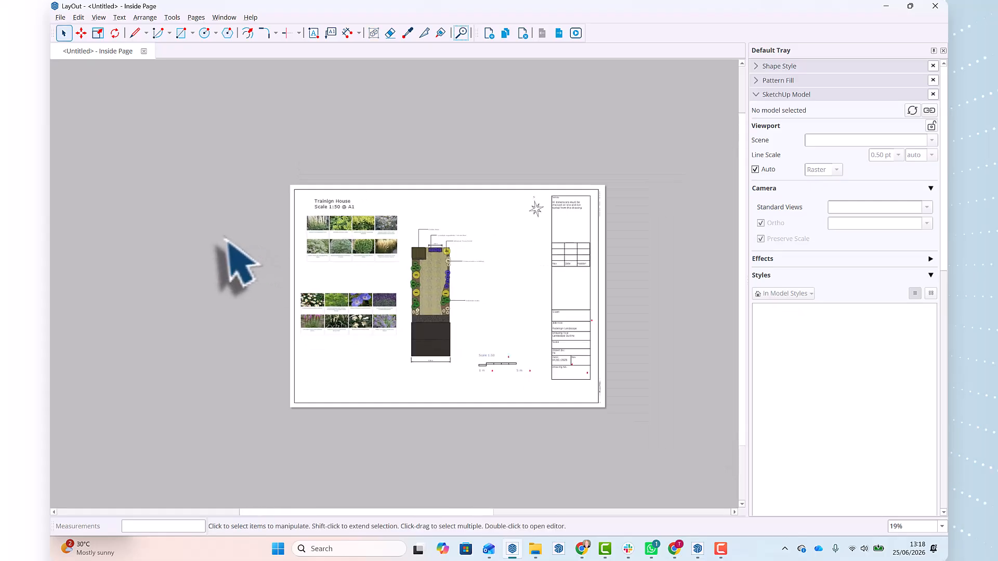
{"action": "scroll", "coordinate": [572, 234], "scroll_direction": "up", "scroll_amount": 4}
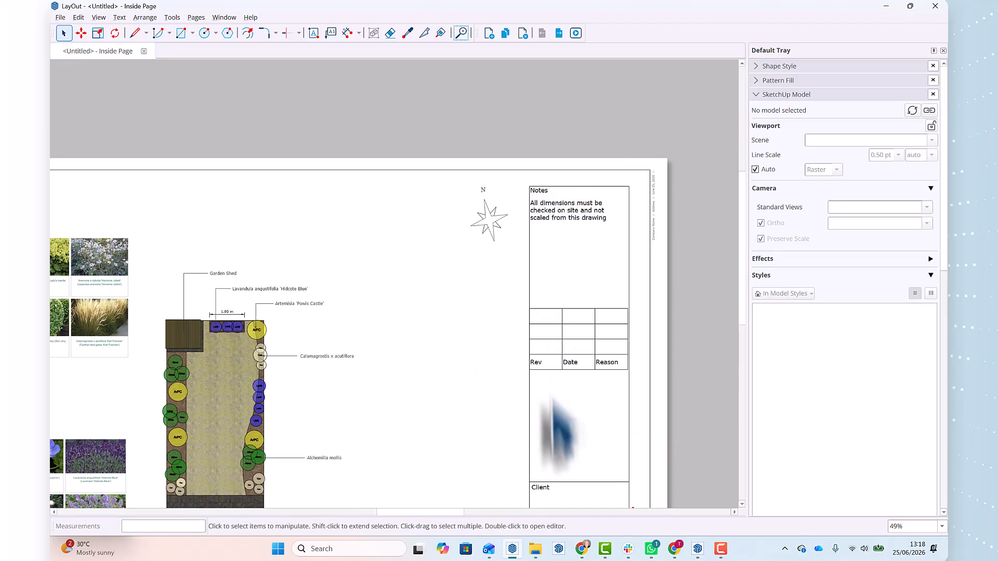
{"action": "scroll", "coordinate": [523, 296], "scroll_direction": "down", "scroll_amount": 3}
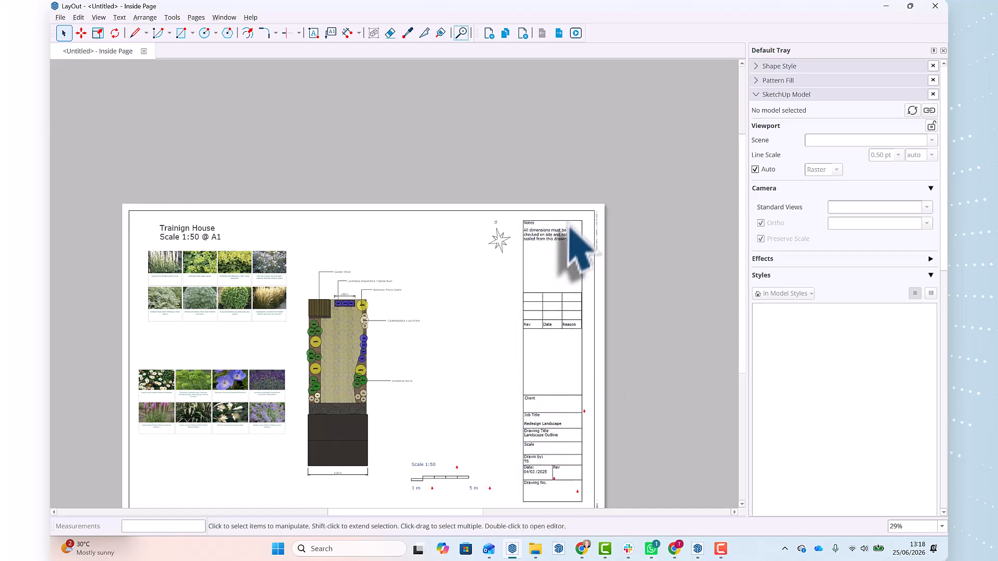
{"action": "scroll", "coordinate": [695, 134], "scroll_direction": "down", "scroll_amount": 1}
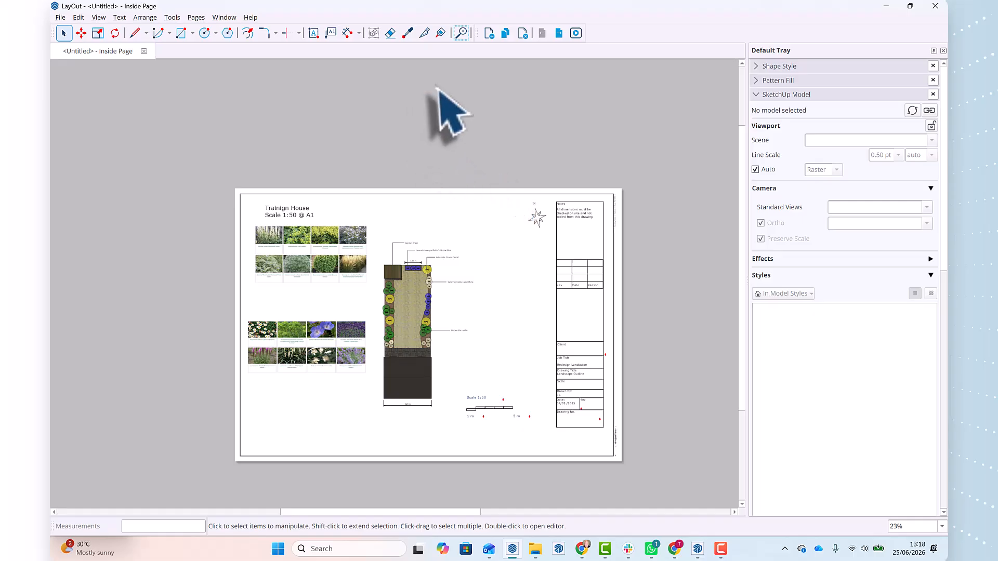
{"action": "left_click", "coordinate": [559, 34]}
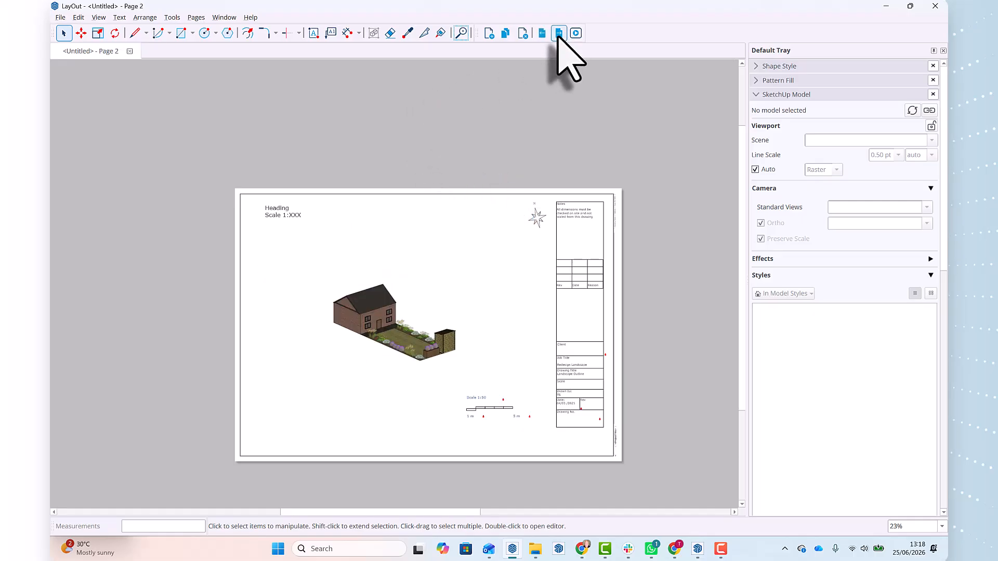
{"action": "left_click", "coordinate": [279, 216]}
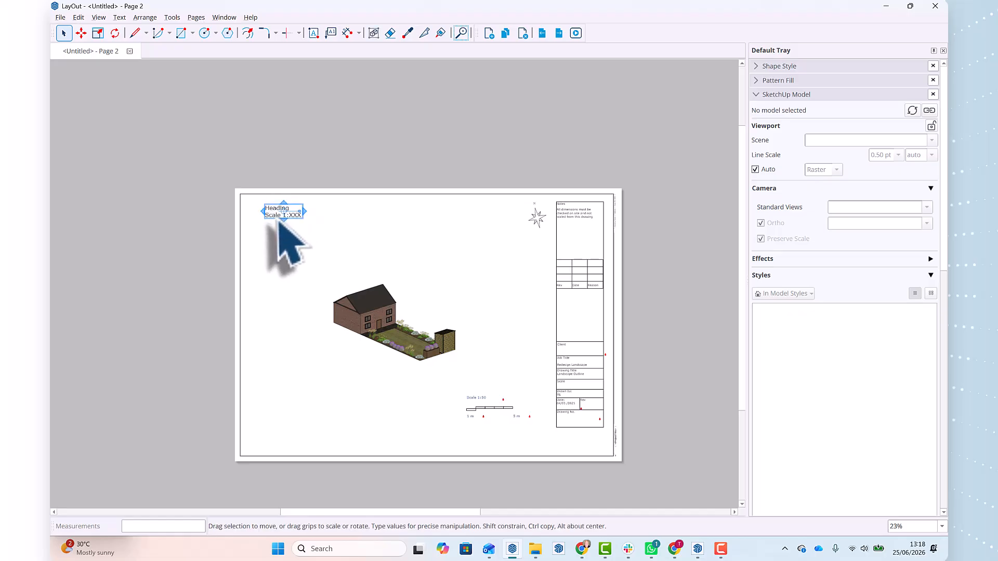
{"action": "left_click", "coordinate": [542, 33]}
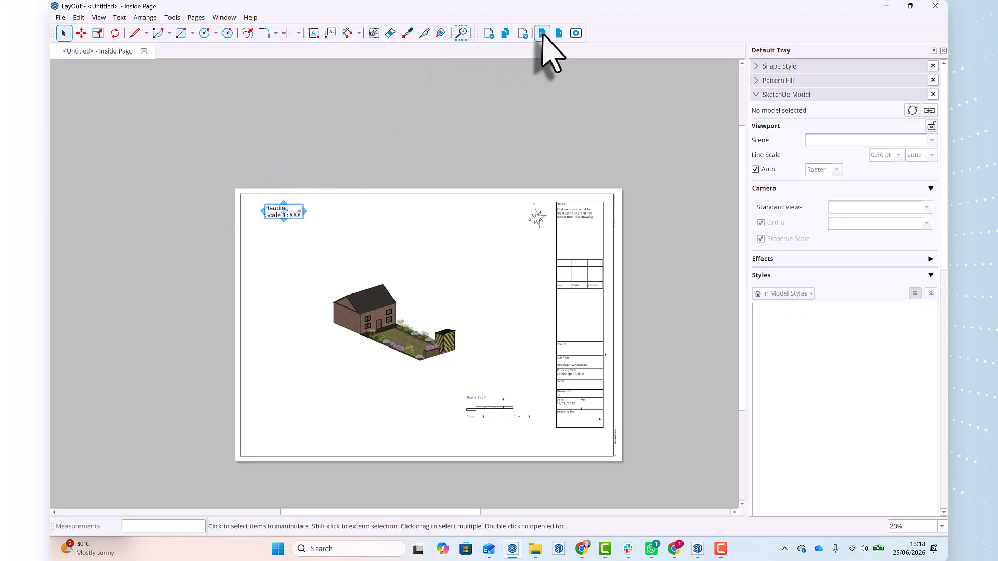
- Correct the first line of the planting plan's heading to "Training House"
{"action": "left_click", "coordinate": [285, 212]}
{"action": "double_click", "coordinate": [285, 210]}
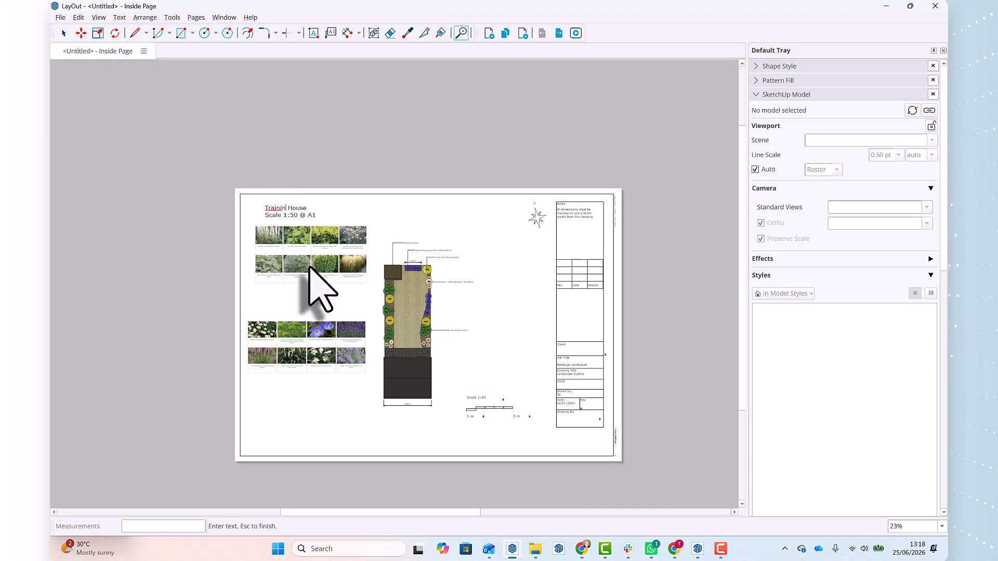
{"action": "key", "text": "Escape"}
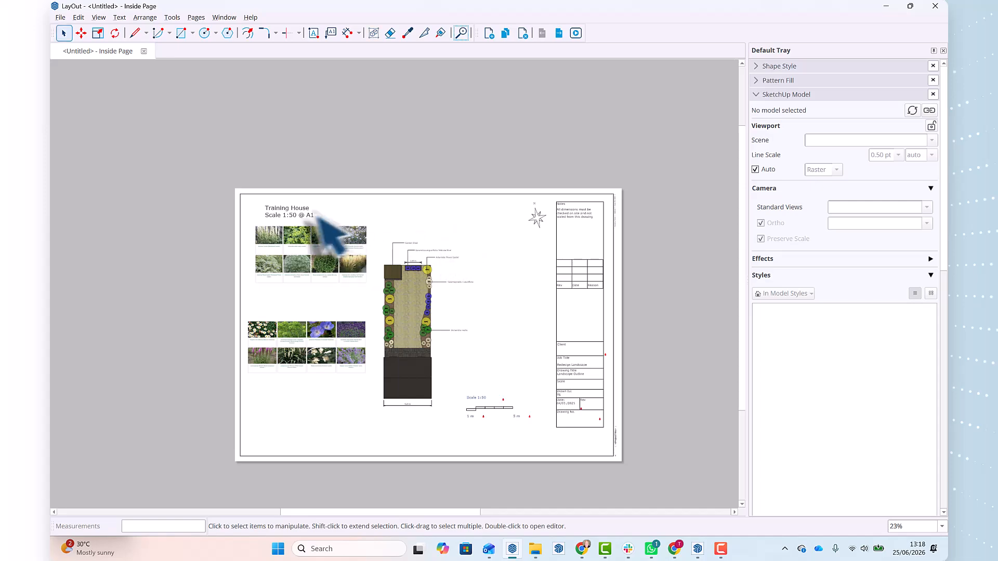
- Replace the placeholder heading on Page 2 with a copy of the planting plan's "Training House Scale 1:50 @ A1" heading
{"action": "left_click", "coordinate": [299, 214]}
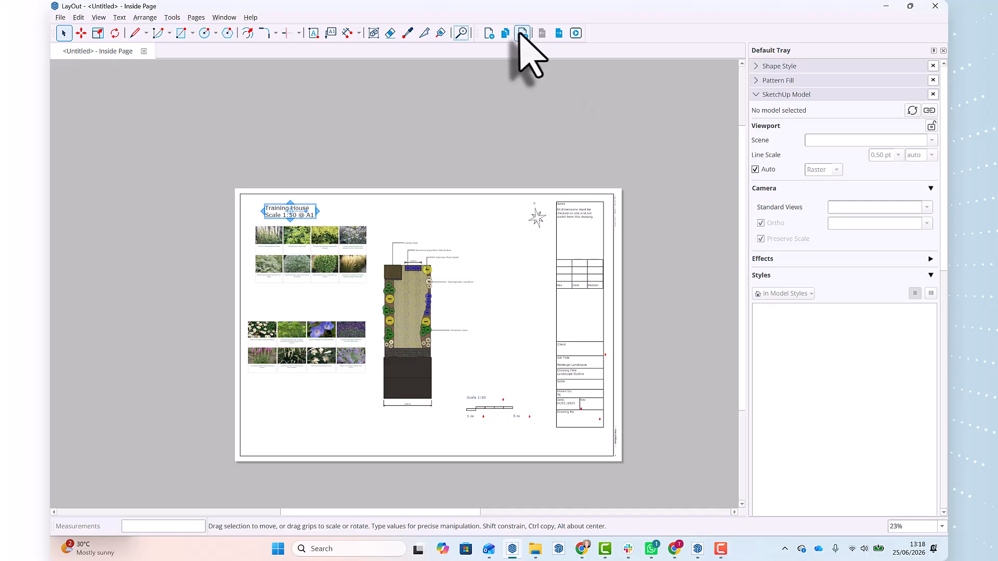
{"action": "left_click", "coordinate": [559, 33]}
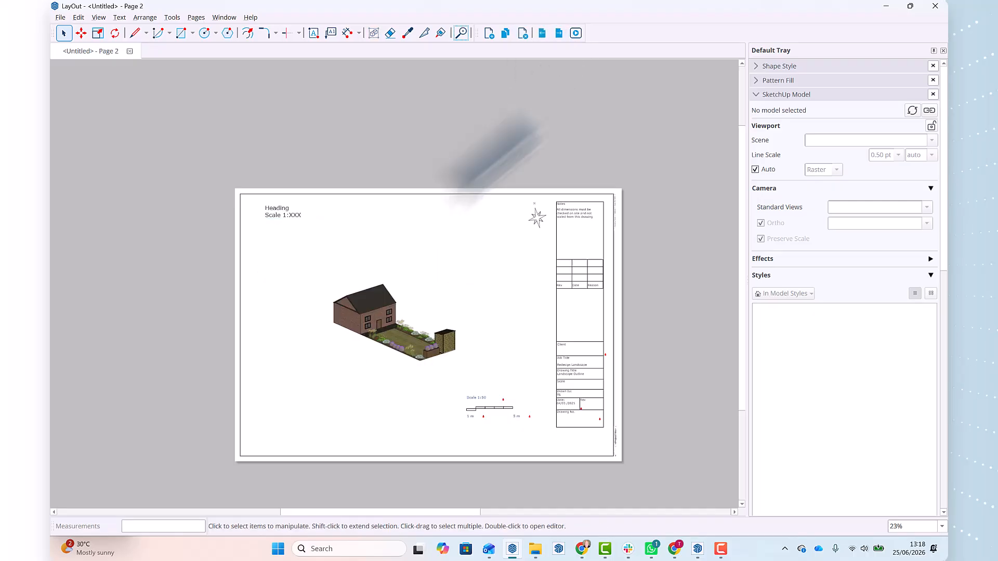
{"action": "left_click", "coordinate": [294, 218]}
{"action": "key", "text": "Delete"}
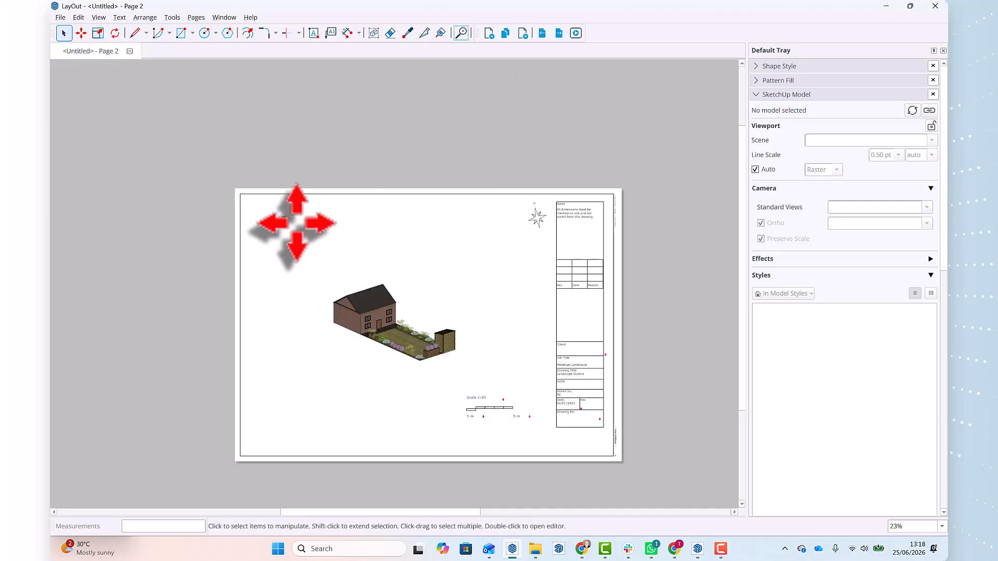
{"action": "type", "text": "Training House Scale 1:50 @ A1"}
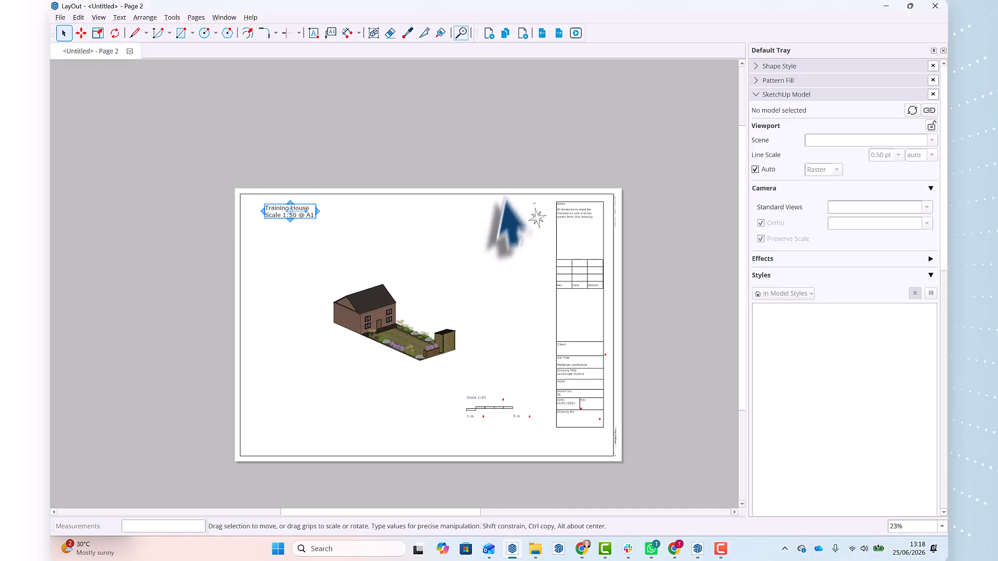
- Replace the placeholder heading on Page 3 with the copied "Training House Scale 1:50 @ A1" heading
{"action": "left_click", "coordinate": [557, 33]}
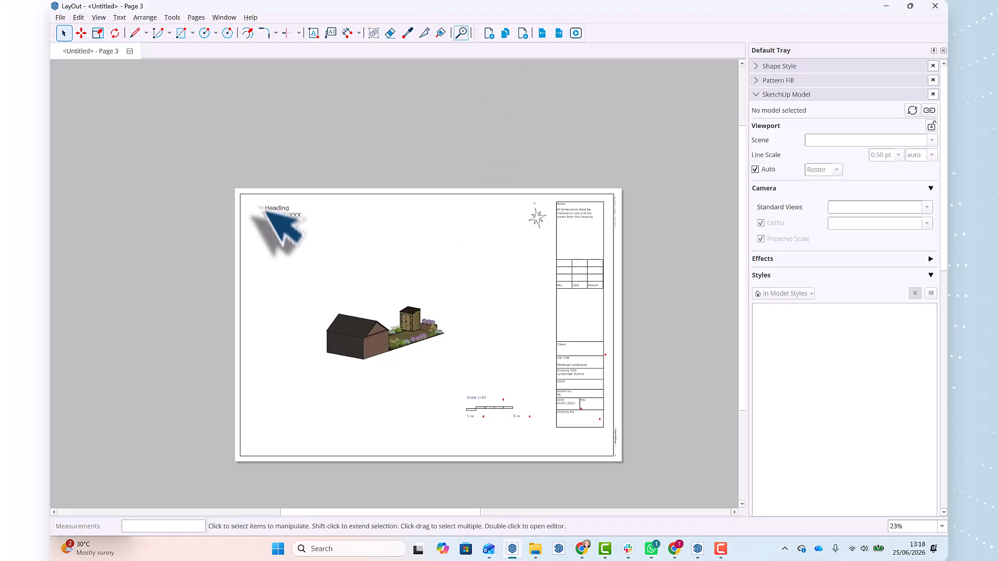
{"action": "left_click", "coordinate": [285, 216]}
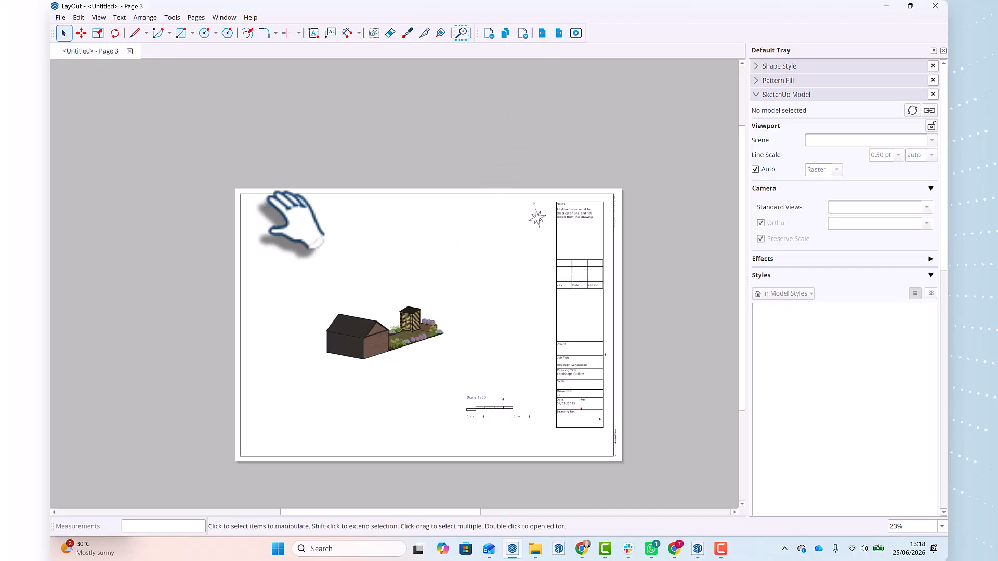
{"action": "key", "text": "Delete"}
{"action": "type", "text": "Training House Scale 1:50 @ A1"}
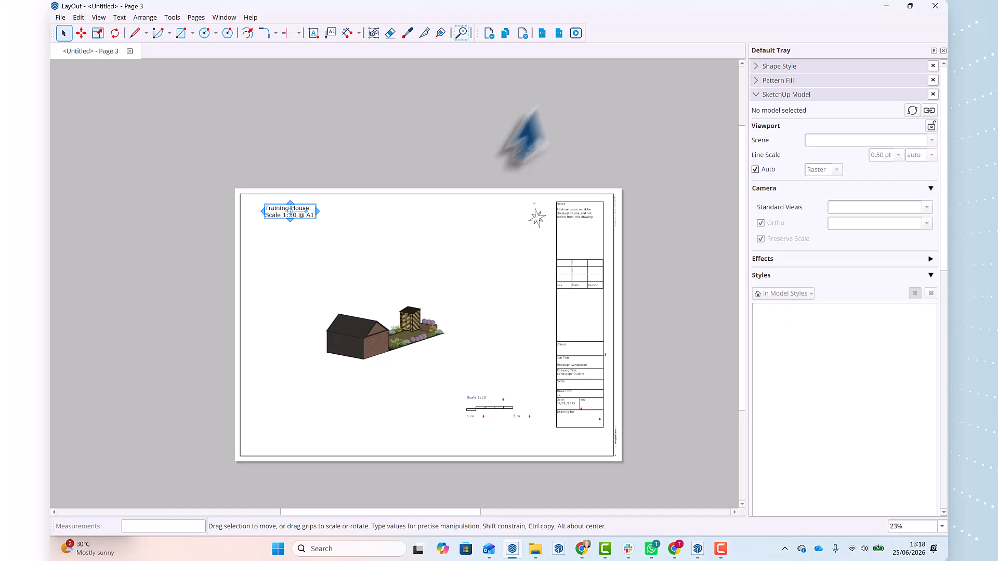
- Replace the placeholder heading on Page 5, the rendered image page, with the copied "Training House Scale 1:50 @ A1" heading
{"action": "left_click", "coordinate": [559, 34]}
{"action": "left_click", "coordinate": [559, 33]}
{"action": "left_click", "coordinate": [283, 213]}
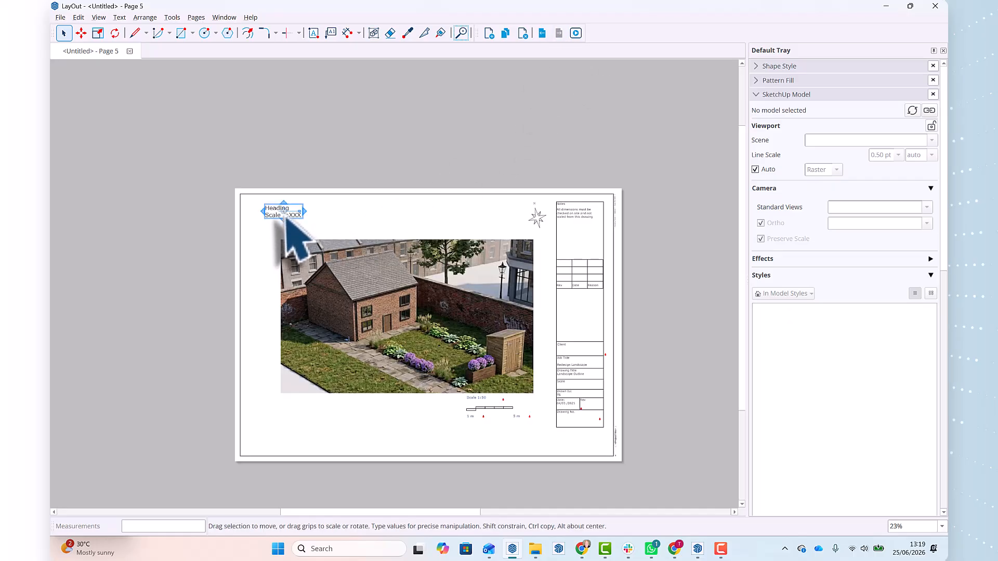
{"action": "key", "text": "Delete"}
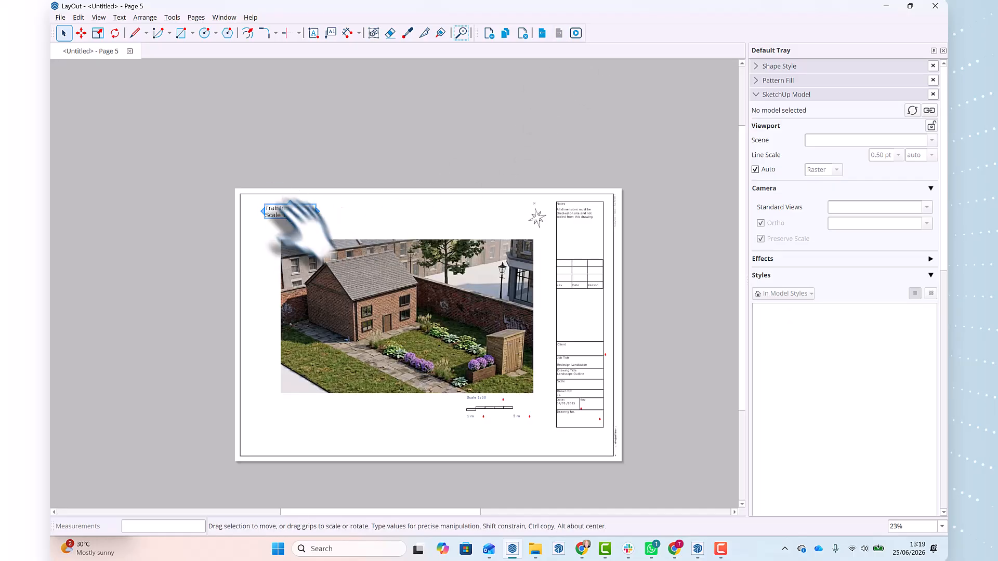
{"action": "type", "text": "Training House Scale 1:50 @ A1"}
- Delete the scale bar below the rendered image on Page 5
{"action": "left_click", "coordinate": [442, 203]}
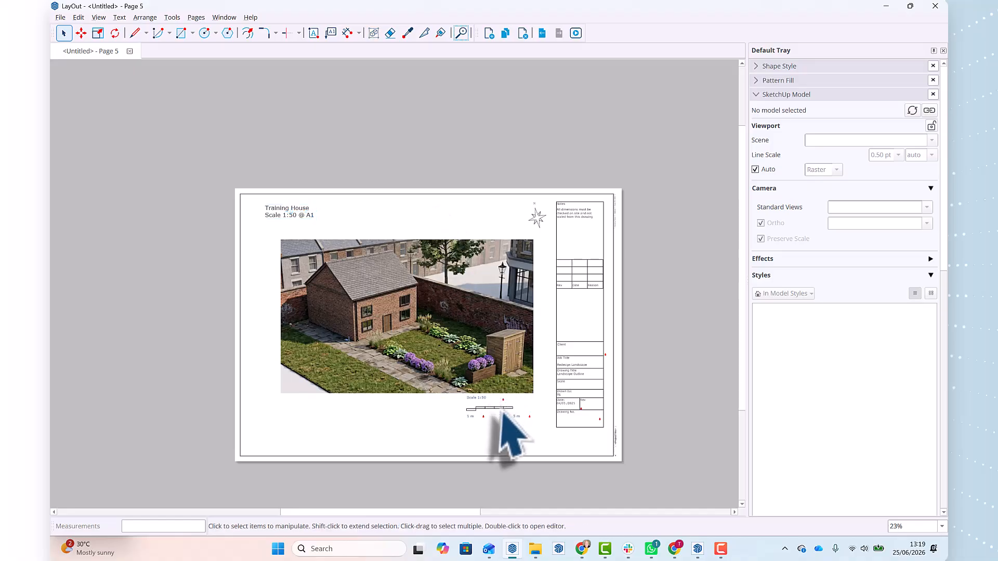
{"action": "left_click", "coordinate": [502, 409]}
{"action": "key", "text": "Delete"}
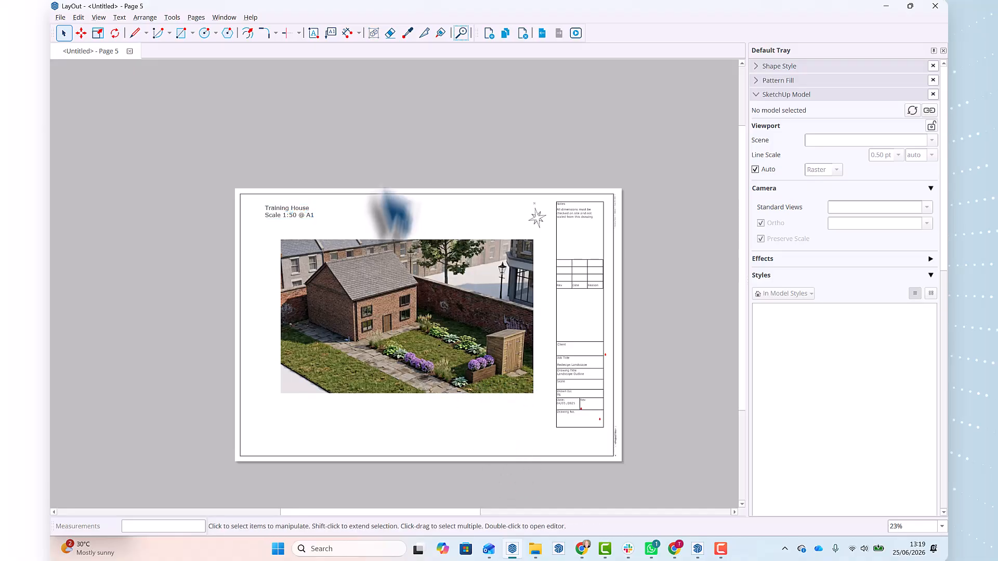
- Delete the scale bars from the two 3D view pages, Page 3 and Page 2
{"action": "left_click", "coordinate": [542, 33]}
{"action": "left_click", "coordinate": [542, 33]}
{"action": "left_click", "coordinate": [503, 410]}
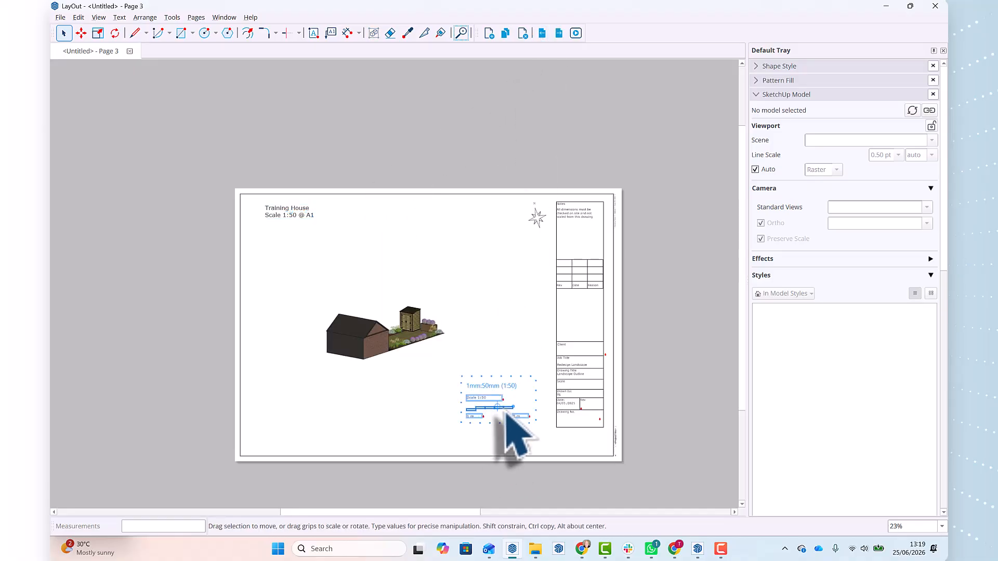
{"action": "key", "text": "Delete"}
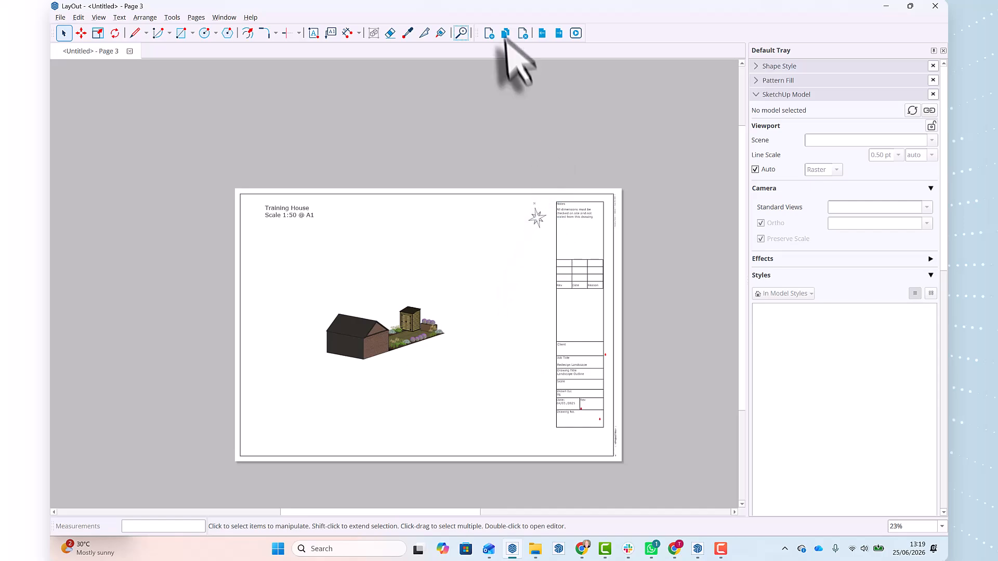
{"action": "left_click", "coordinate": [542, 33]}
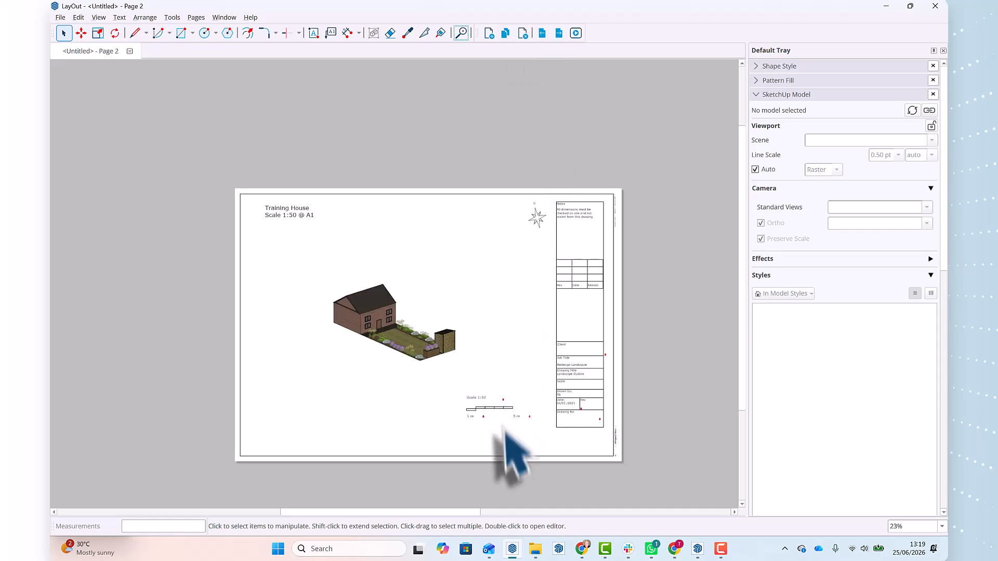
{"action": "left_click", "coordinate": [498, 409]}
{"action": "key", "text": "Delete"}
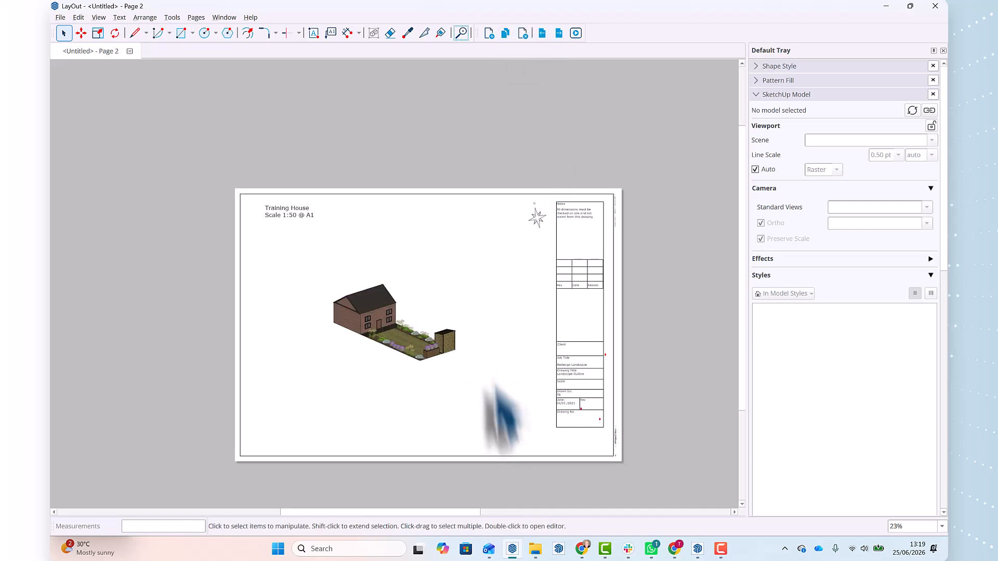
- Return to the planting plan page and save the document as "Trainign House" in the Training folder
{"action": "left_click", "coordinate": [542, 33]}
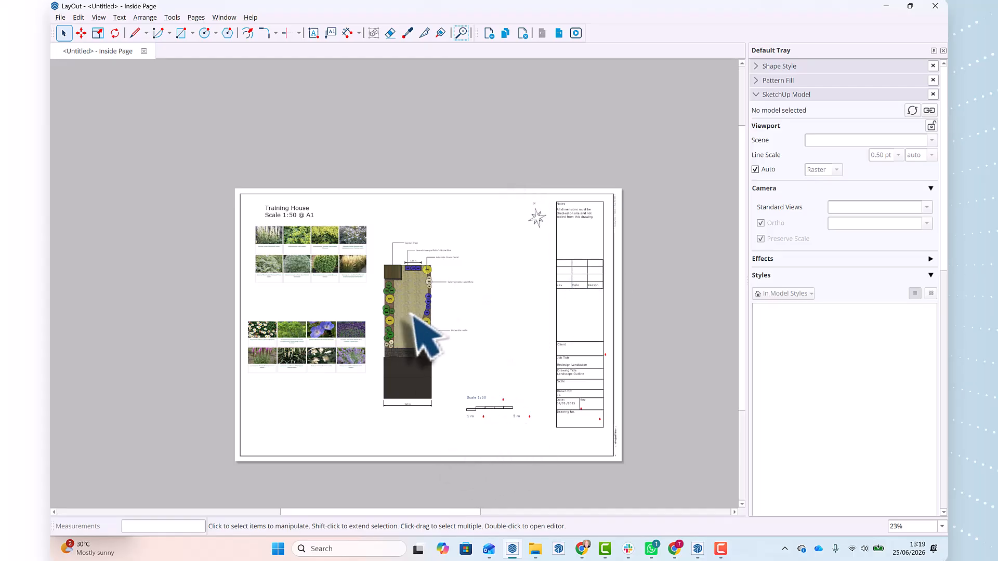
{"action": "left_click", "coordinate": [61, 17]}
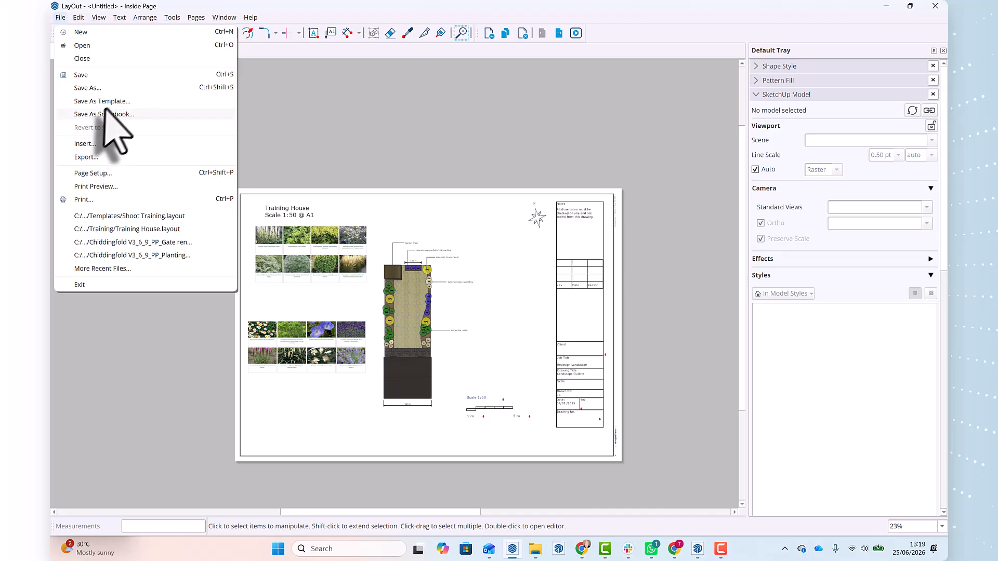
{"action": "left_click", "coordinate": [133, 87]}
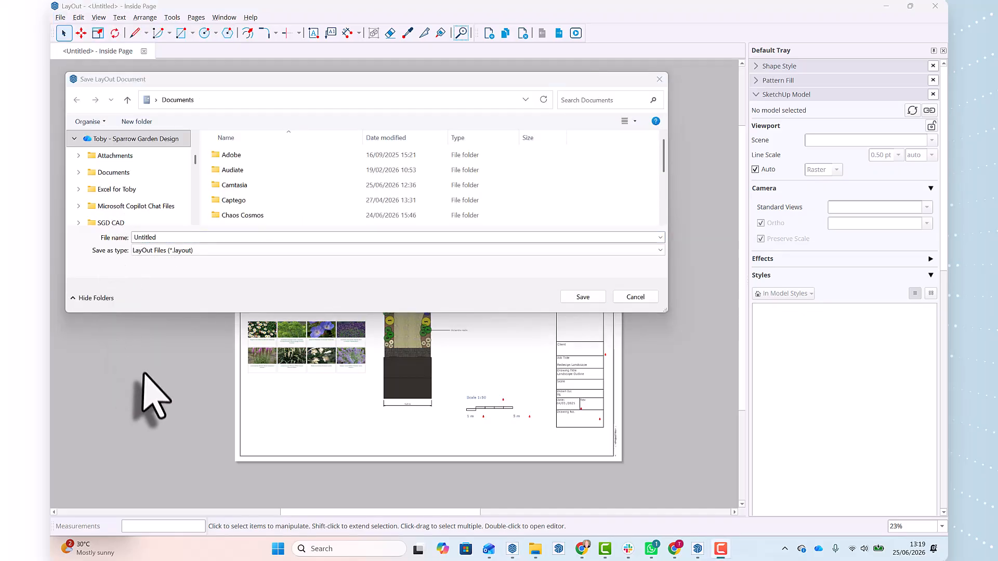
{"action": "scroll", "coordinate": [159, 228], "scroll_direction": "up", "scroll_amount": 5}
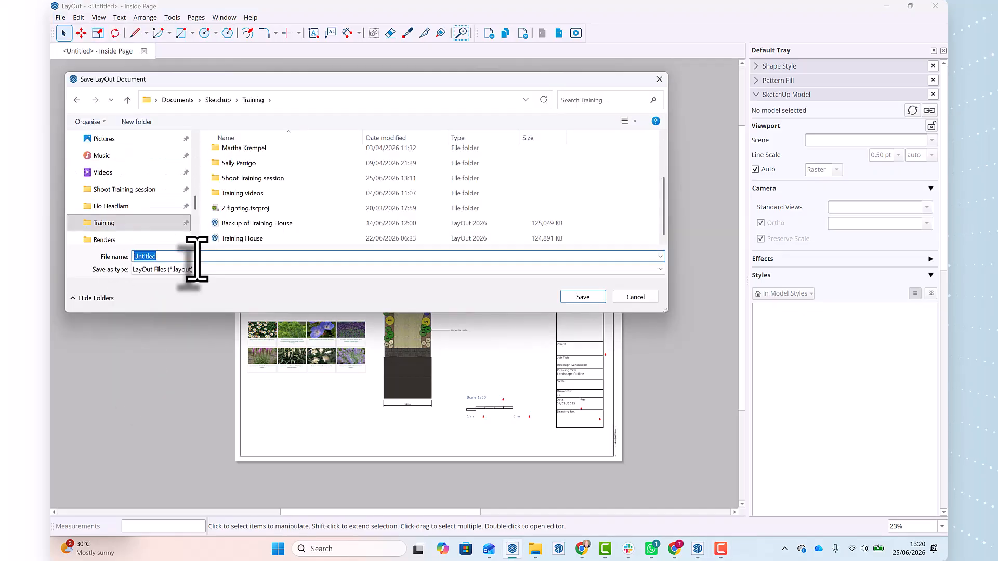
{"action": "type", "text": "Tra"}
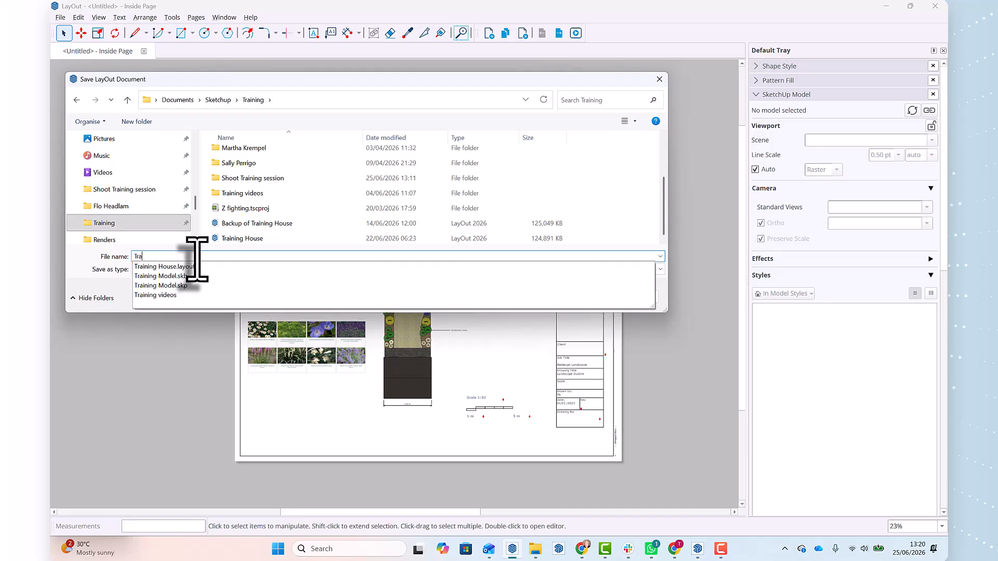
{"action": "type", "text": "inign House"}
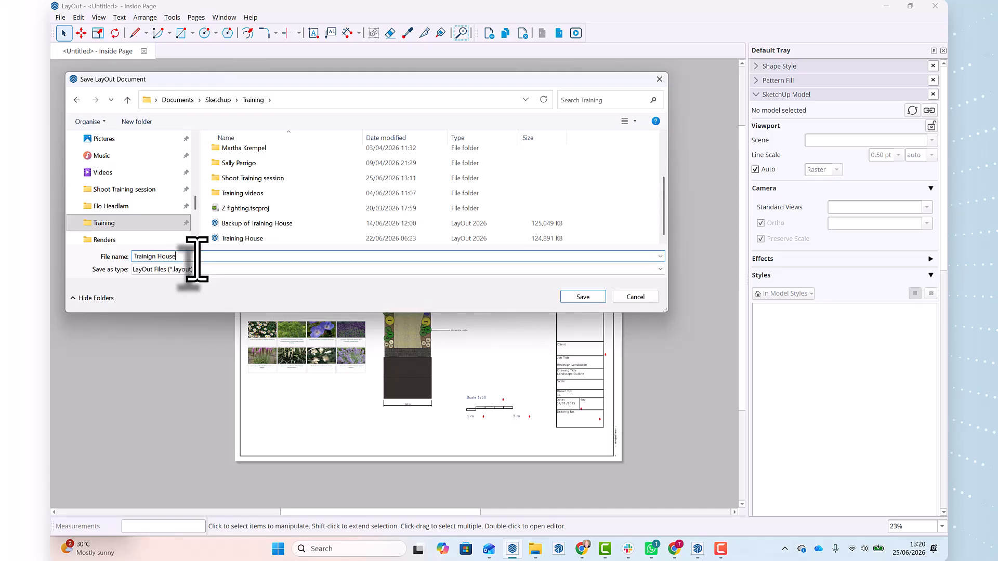
{"action": "key", "text": "Return"}
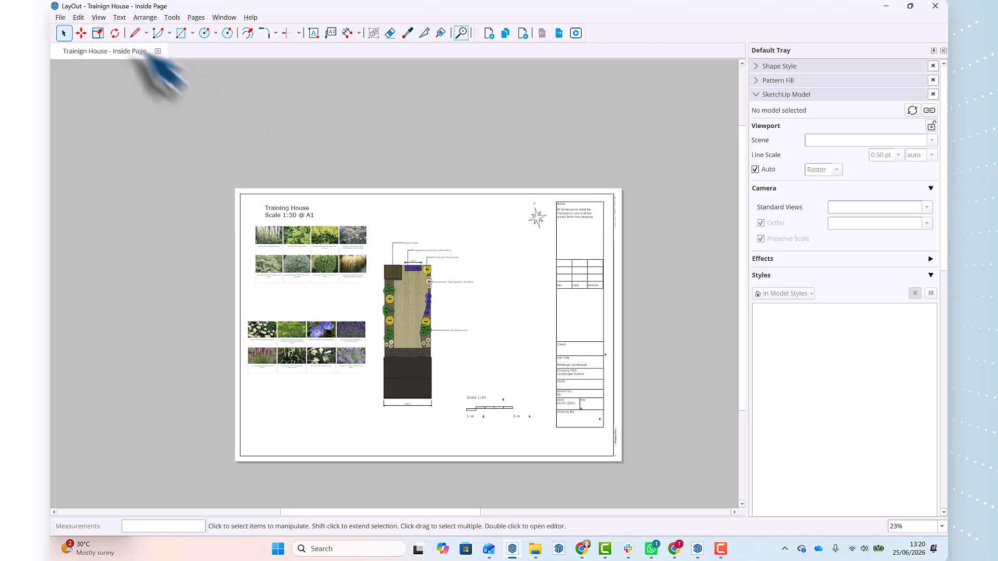
- Export all pages as a PDF named "Training House" in the Training folder, with JPEG compression, PDF layers and opening in the viewer enabled
{"action": "left_click", "coordinate": [61, 18]}
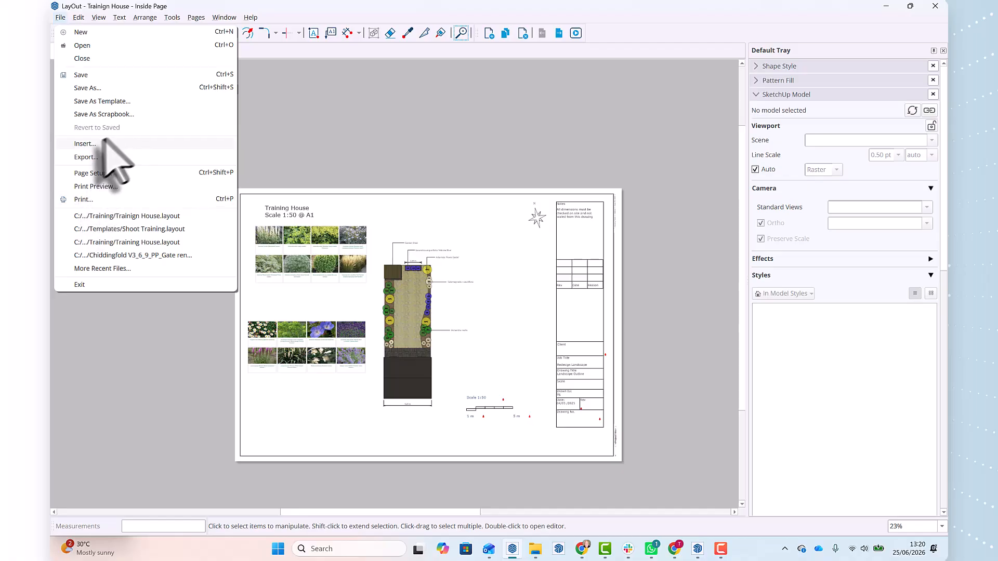
{"action": "left_click", "coordinate": [86, 157]}
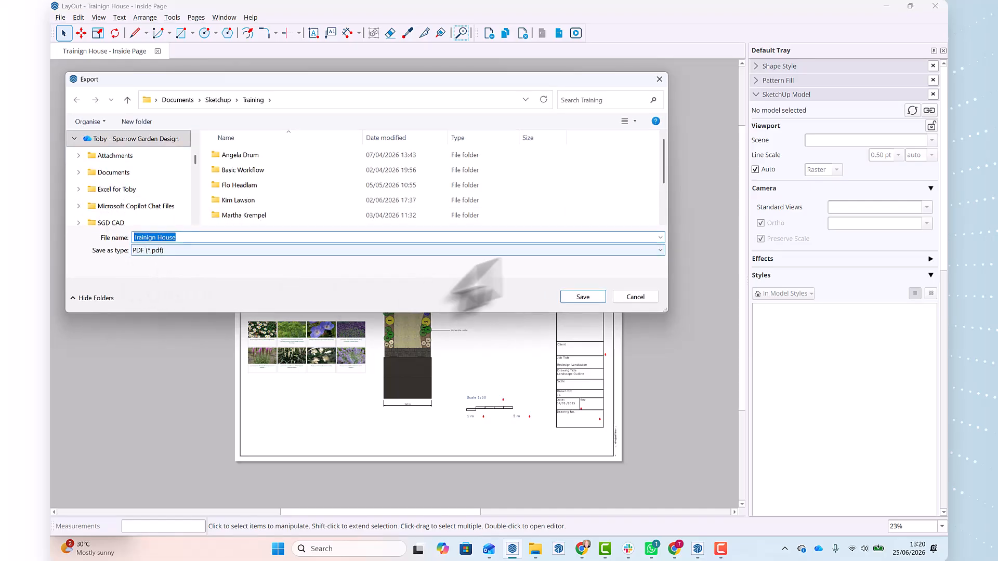
{"action": "left_click", "coordinate": [659, 250]}
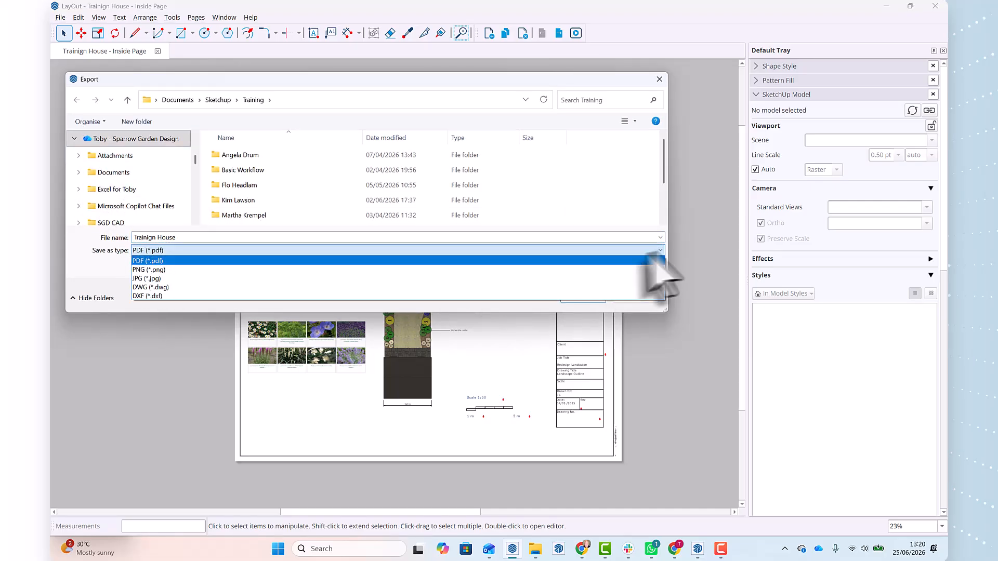
{"action": "left_click", "coordinate": [150, 261]}
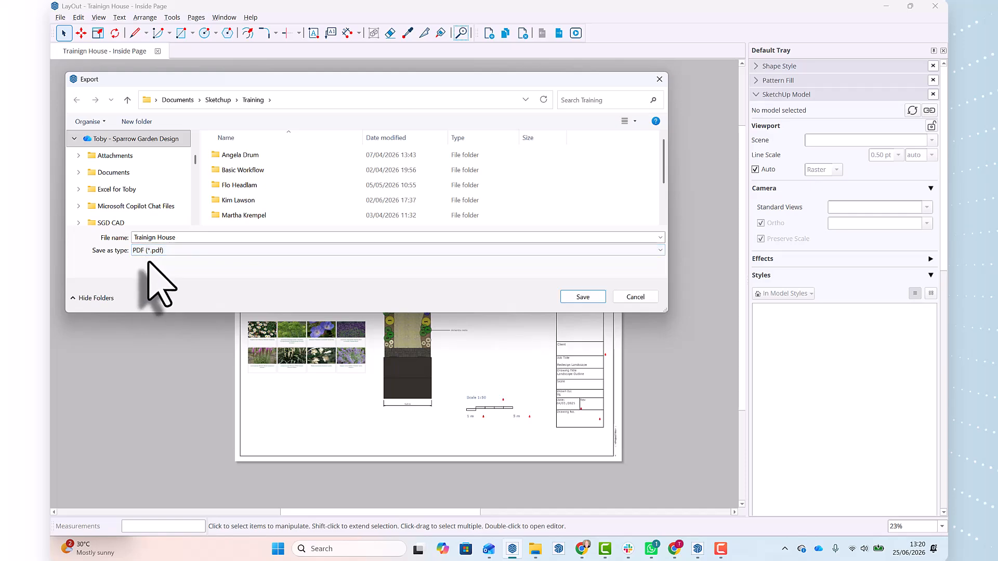
{"action": "left_click", "coordinate": [152, 237]}
{"action": "left_click", "coordinate": [155, 238]}
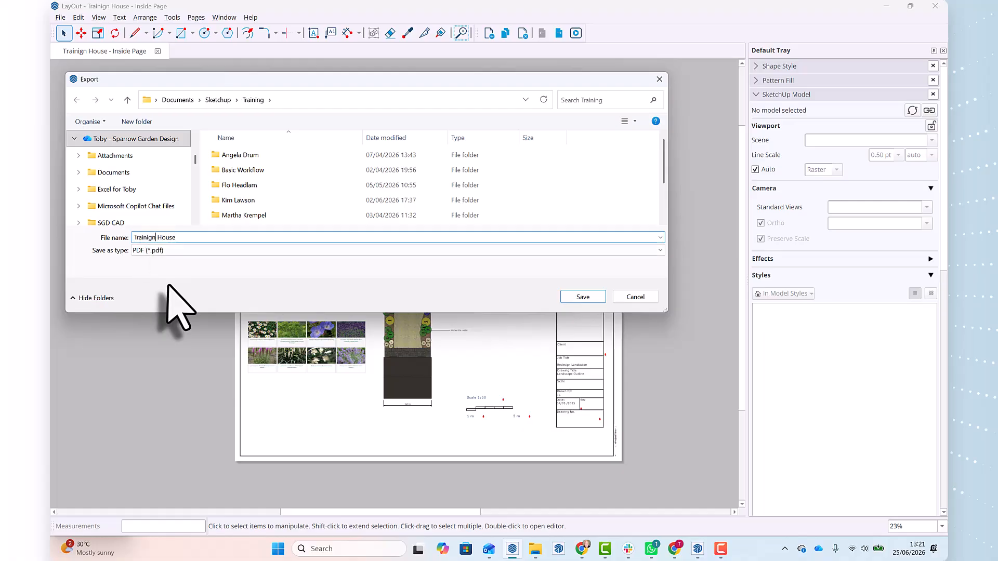
{"action": "type", "text": "ng"}
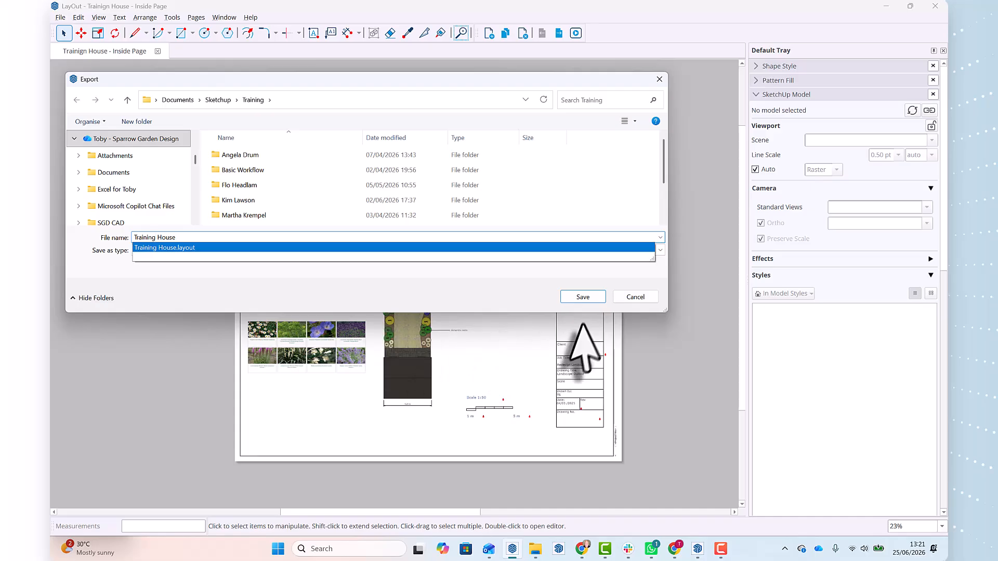
{"action": "left_click", "coordinate": [581, 298]}
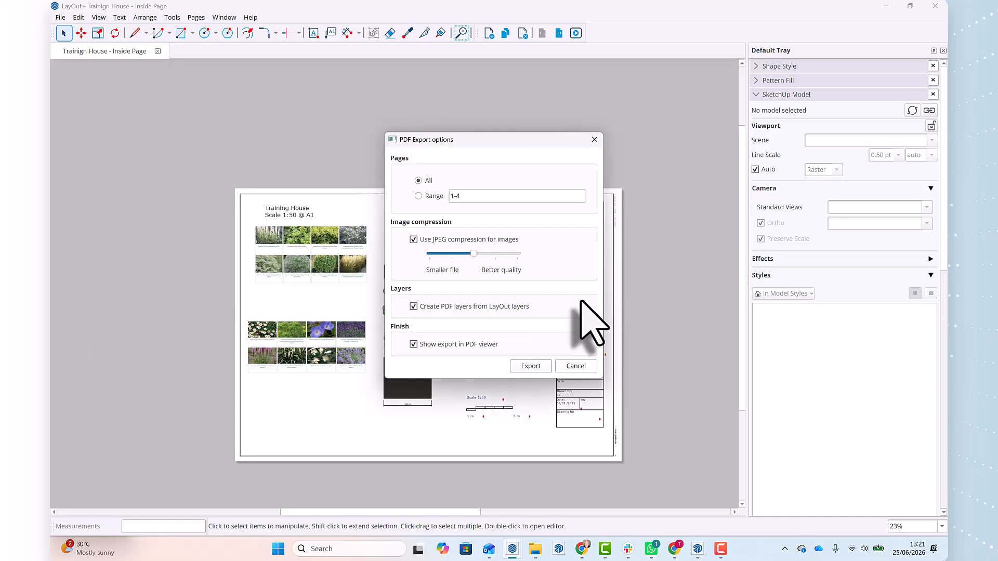
{"action": "left_click", "coordinate": [536, 368]}
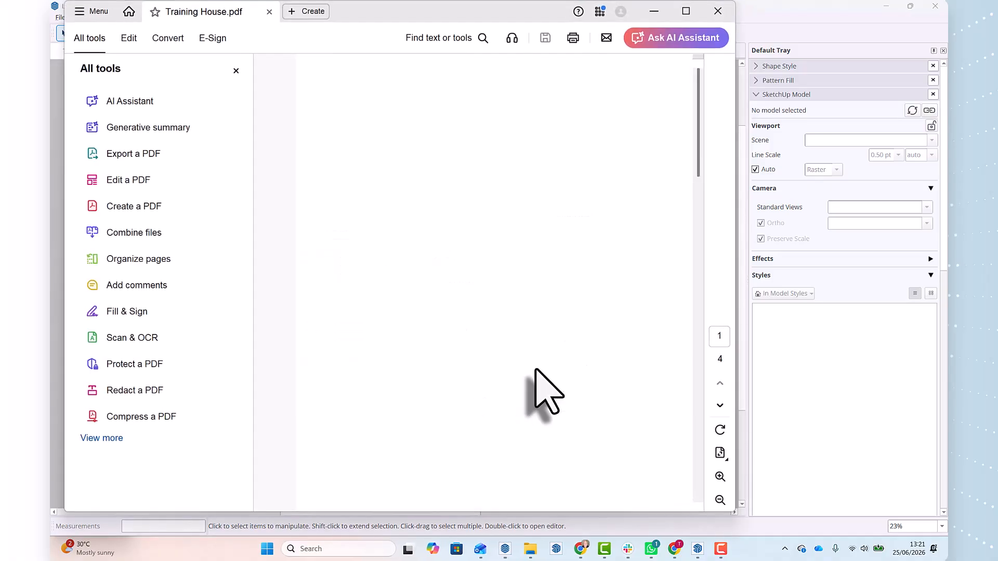
- Review all pages of the exported Training House PDF from plan to rendered image, and close the PDF viewer
{"action": "scroll", "coordinate": [506, 286], "scroll_direction": "down", "scroll_amount": 4}
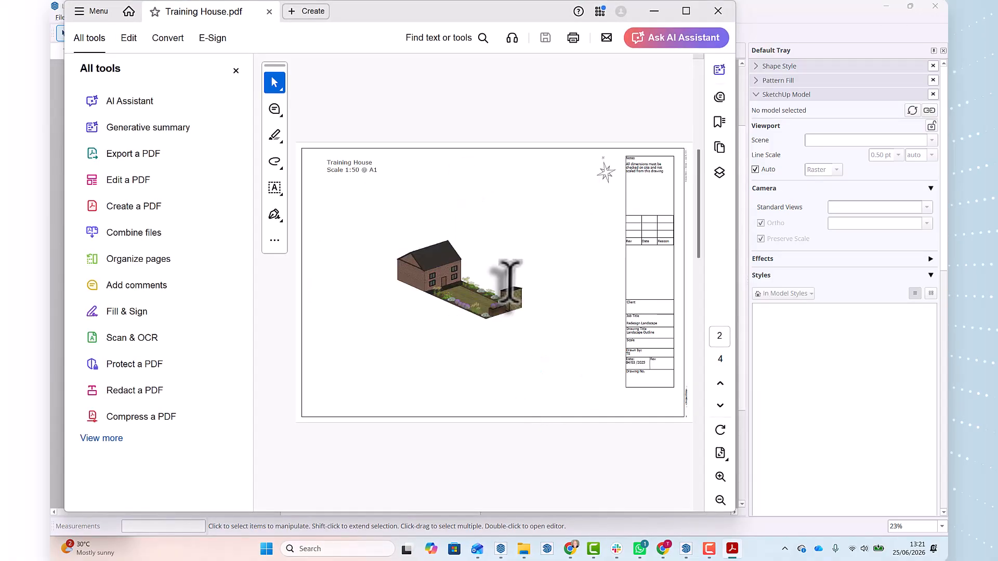
{"action": "scroll", "coordinate": [510, 283], "scroll_direction": "down", "scroll_amount": 2}
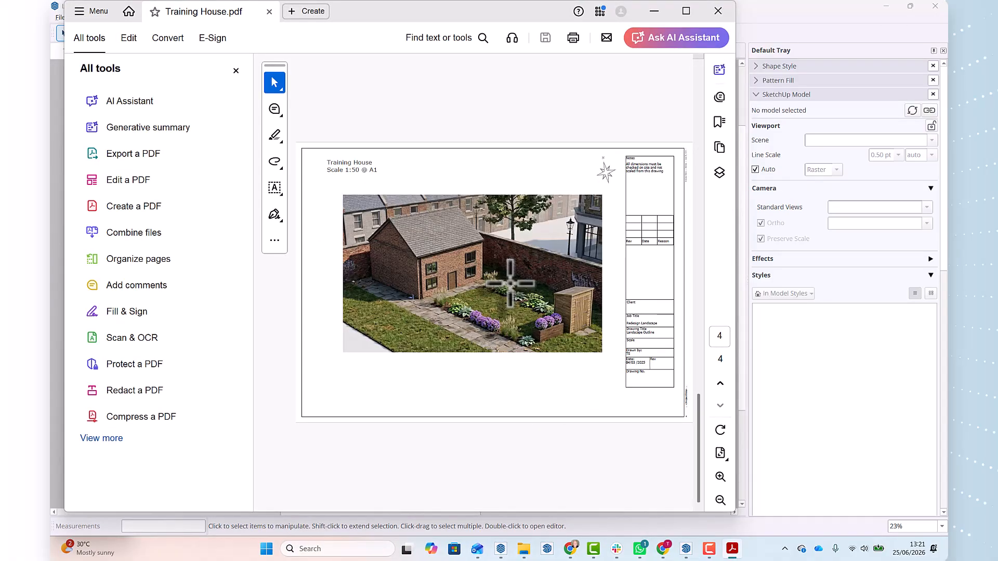
{"action": "scroll", "coordinate": [439, 298], "scroll_direction": "up", "scroll_amount": 6}
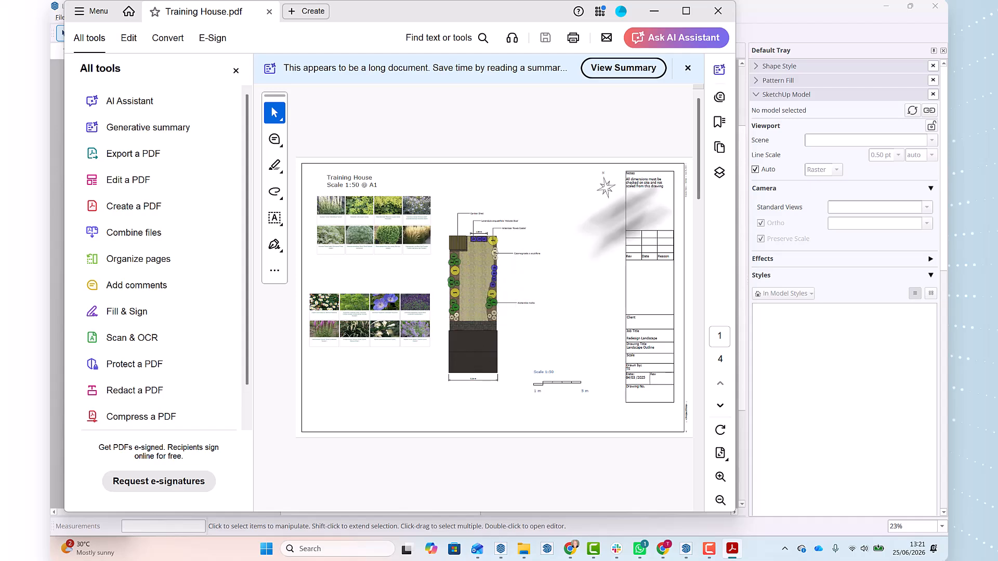
{"action": "left_click", "coordinate": [719, 12]}
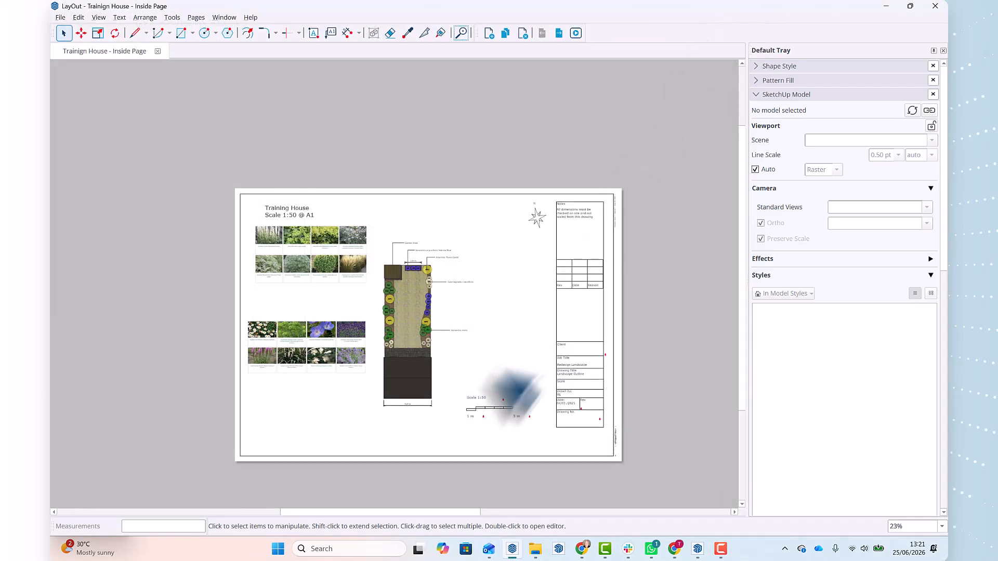